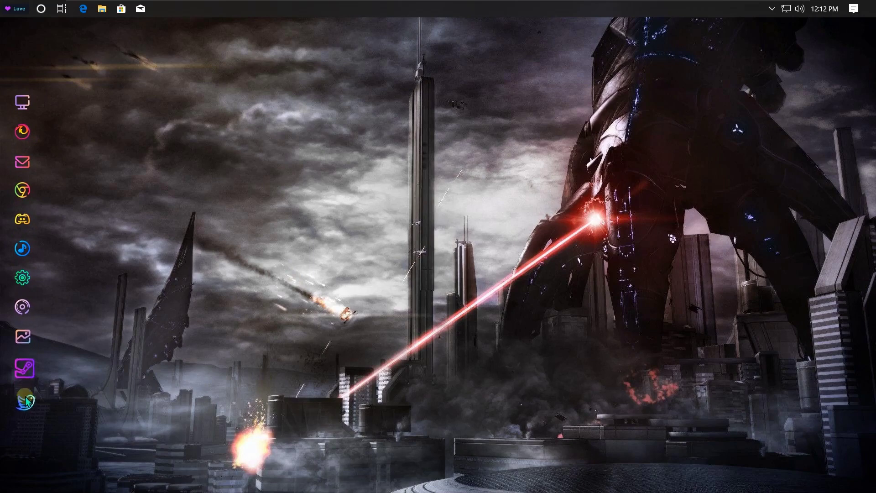
Open and close Groove Music from the dock, then open and close the Start menu.
left_click(32, 256)
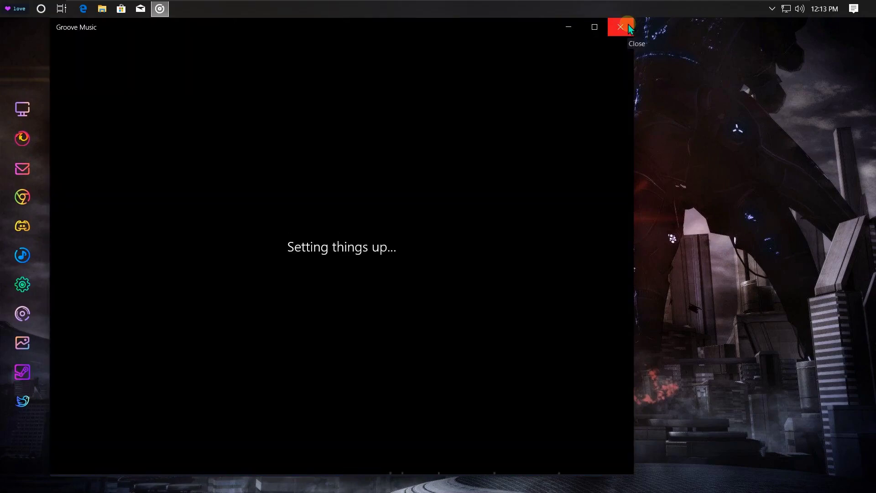
left_click(628, 28)
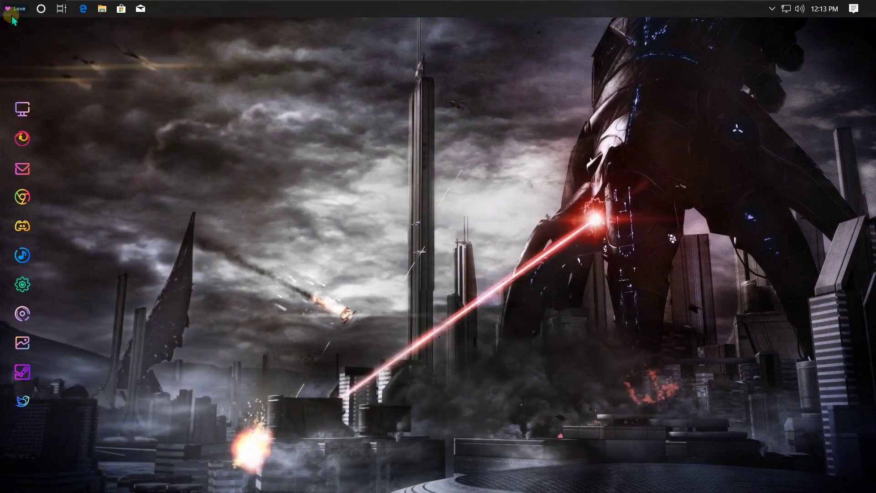
left_click(14, 10)
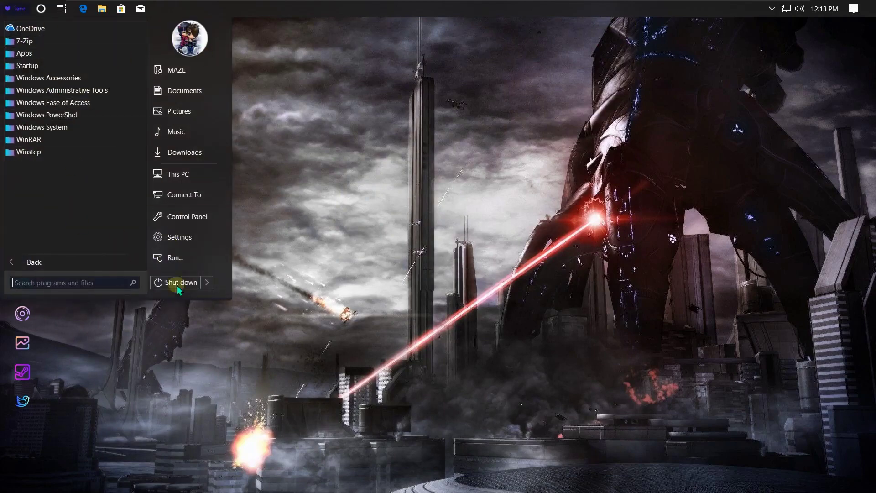
left_click(336, 318)
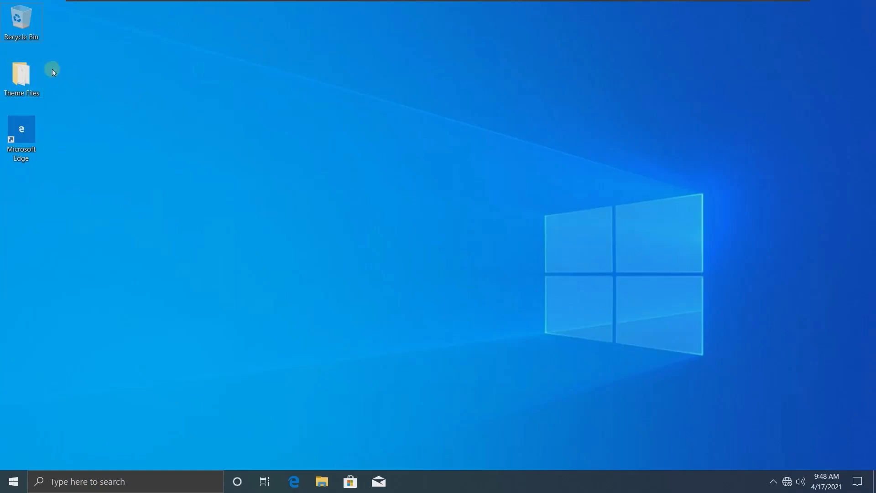
Launch UltraUXThemePatcher_4.1.2.exe from the Theme Files folder with administrator approval.
left_click(28, 68)
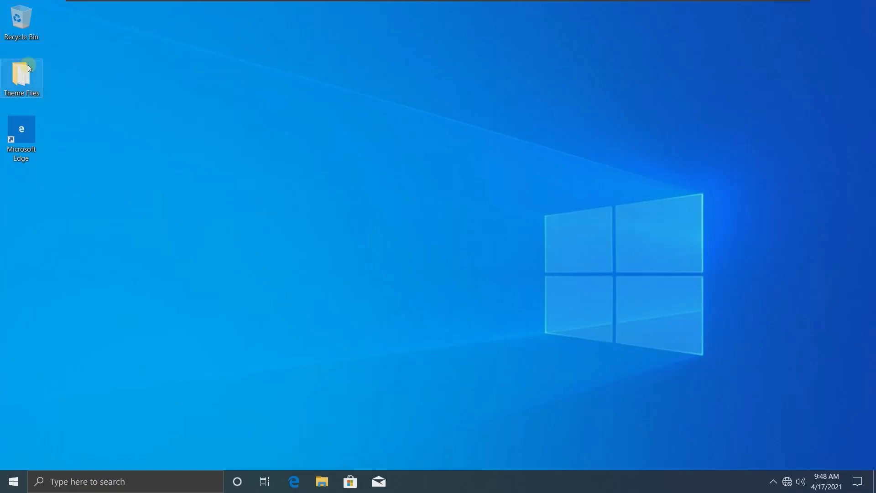
double_click(28, 68)
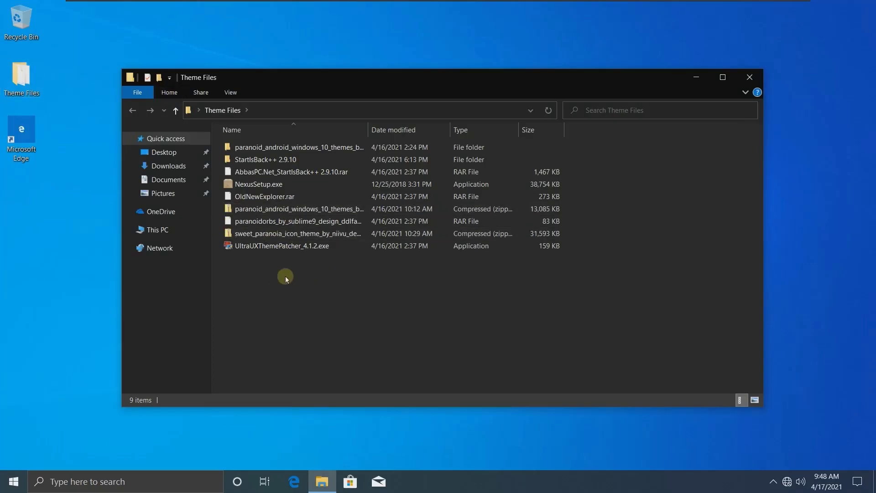
left_click(254, 249)
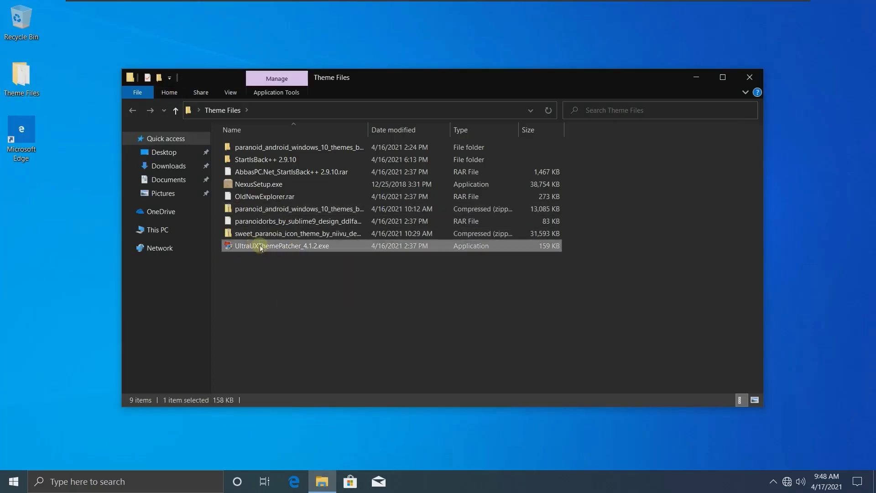
double_click(292, 250)
left_click(377, 316)
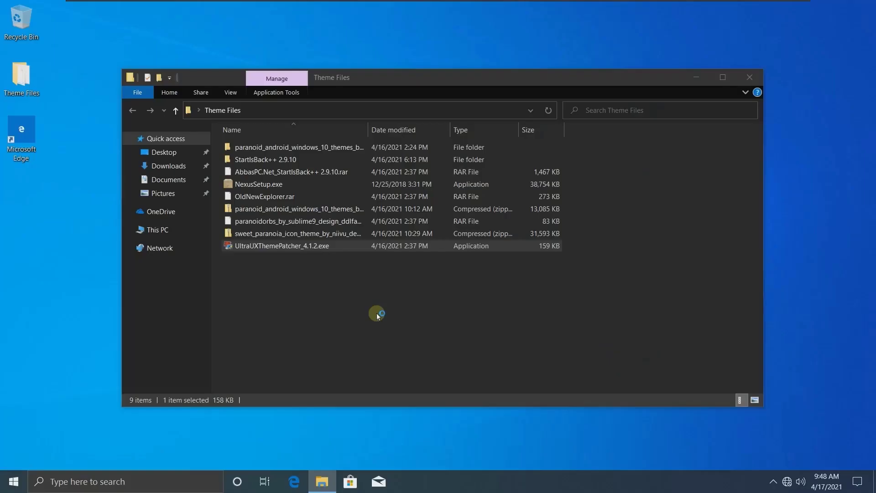
Accept the license, patch the theme files, and finish with Reboot now.
left_click(508, 333)
left_click(361, 306)
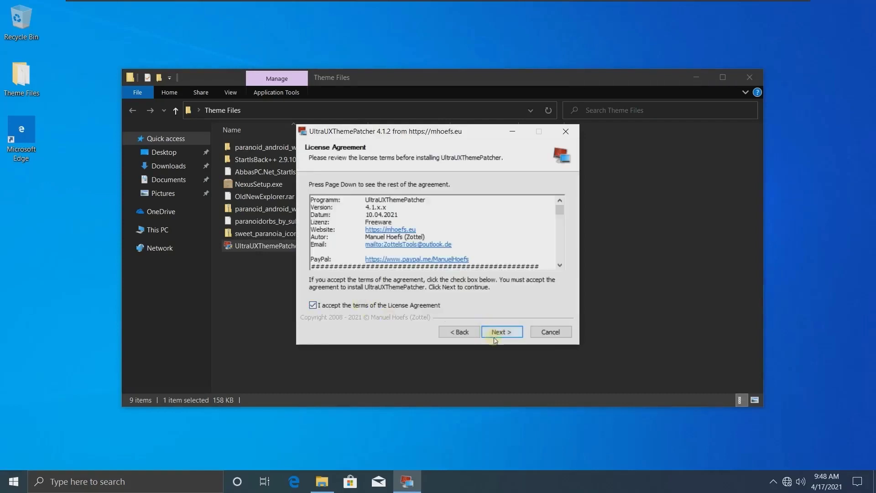
left_click(499, 334)
left_click(500, 333)
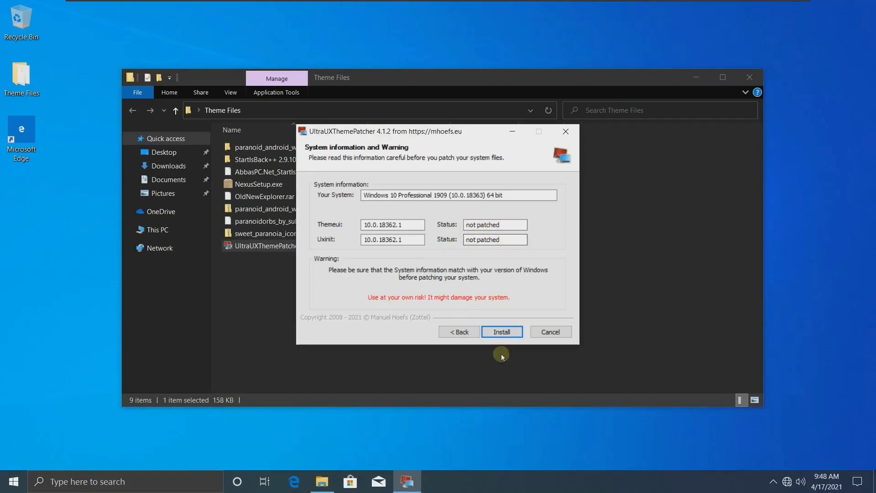
left_click(503, 333)
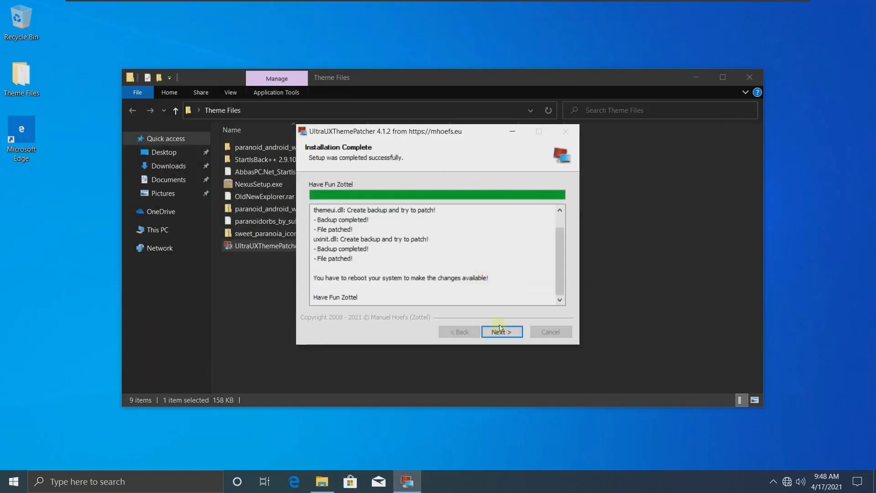
left_click(501, 331)
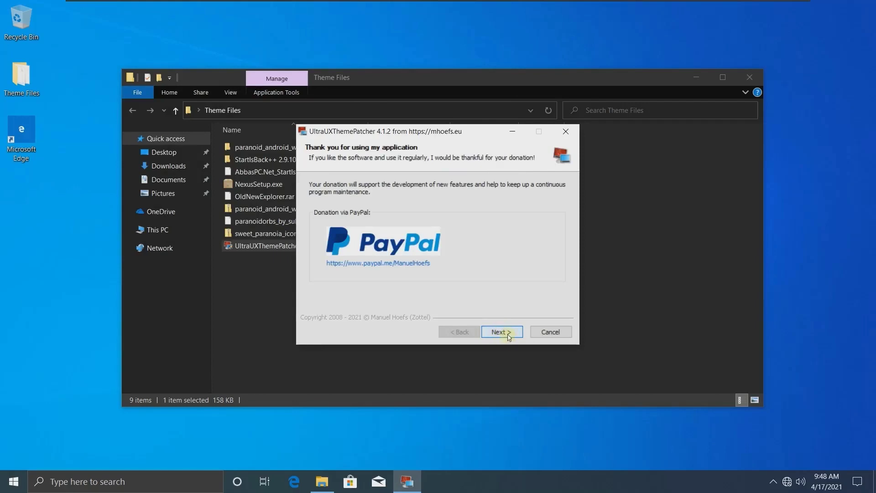
left_click(508, 334)
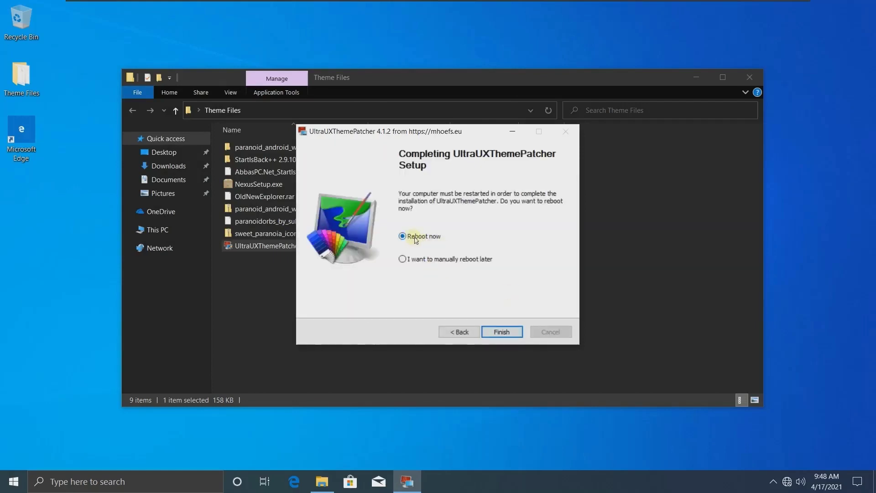
left_click(502, 332)
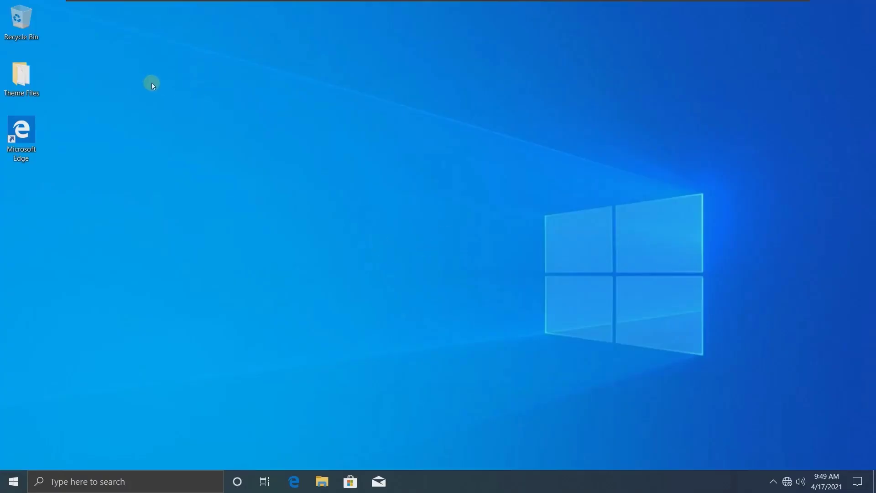
Refresh the desktop and open Paranoid Android Suite UPDATE 5 > Windows 10 Themes > Pure Dark.
right_click(151, 83)
left_click(187, 118)
double_click(32, 72)
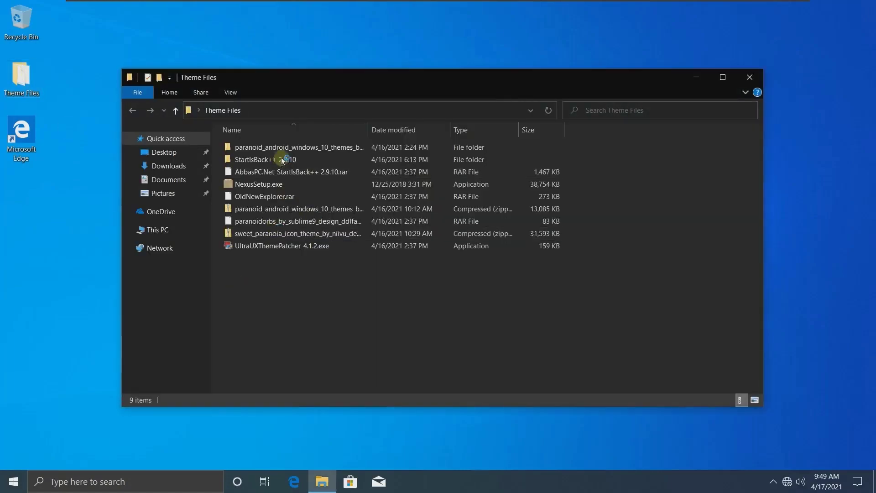
double_click(330, 146)
double_click(322, 147)
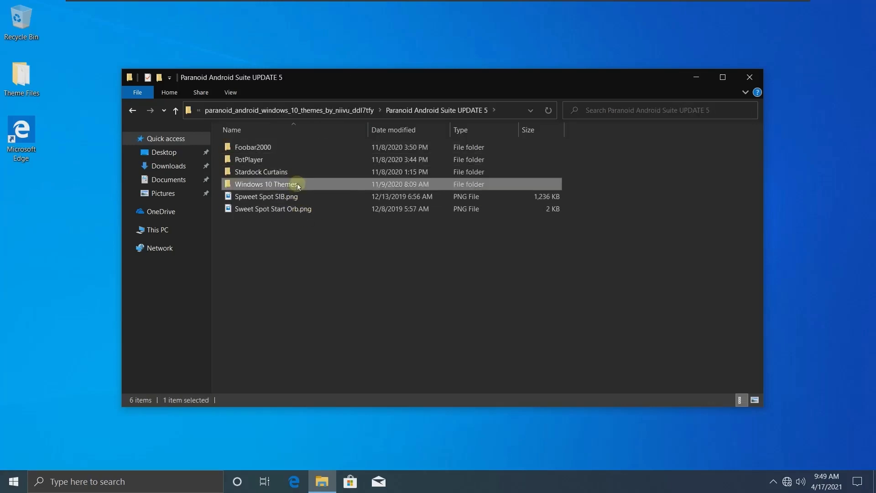
double_click(298, 185)
left_click(267, 163)
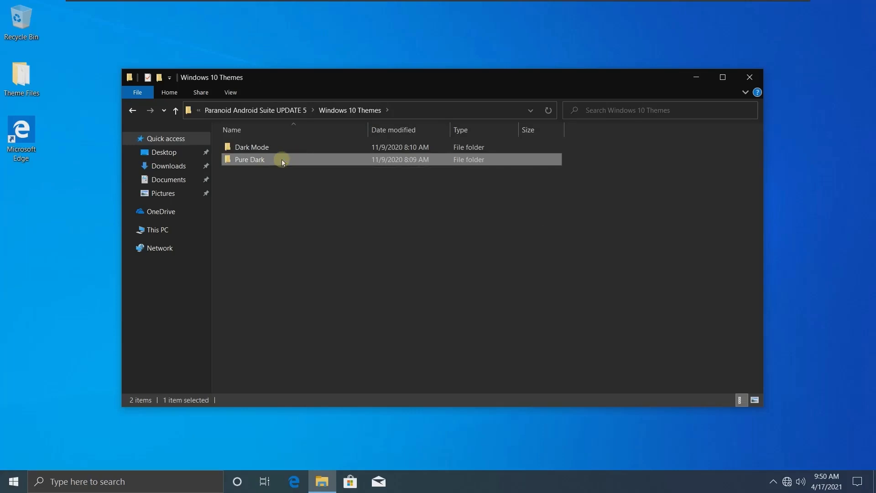
double_click(281, 160)
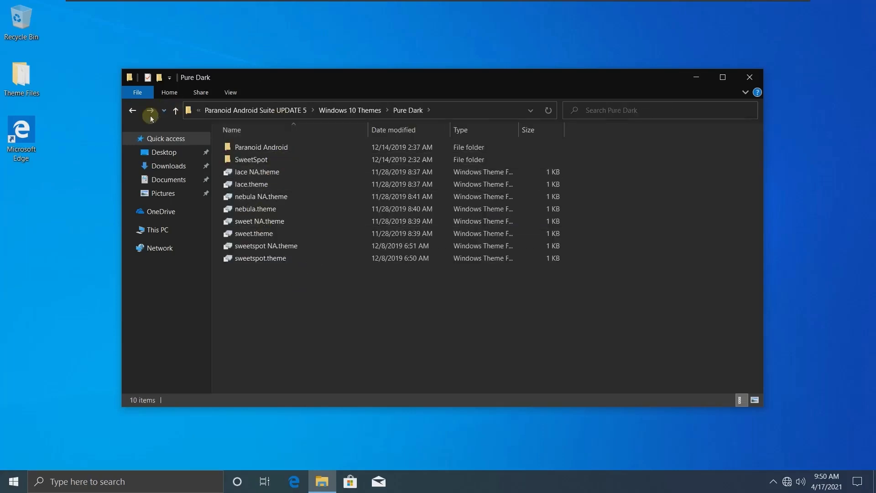
Paste the ten Pure Dark items into C:\Windows\Resources\Themes, granting administrator permission.
left_click_drag(281, 298, 274, 139)
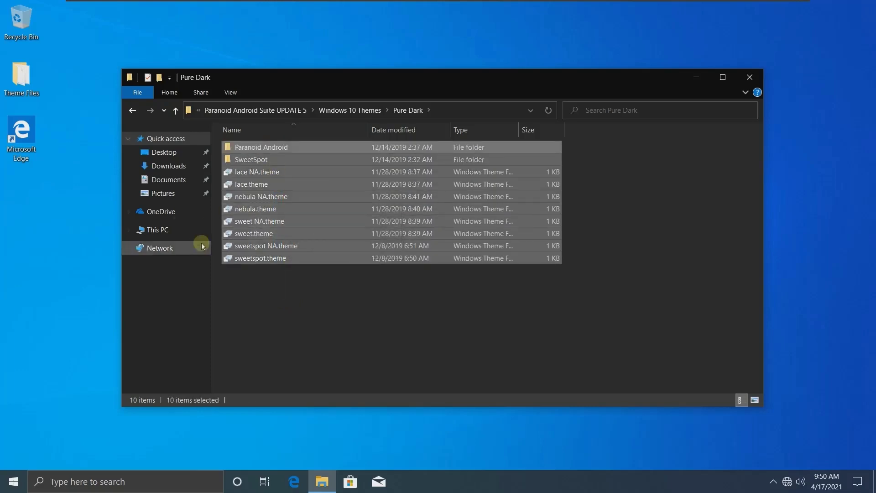
left_click(171, 230)
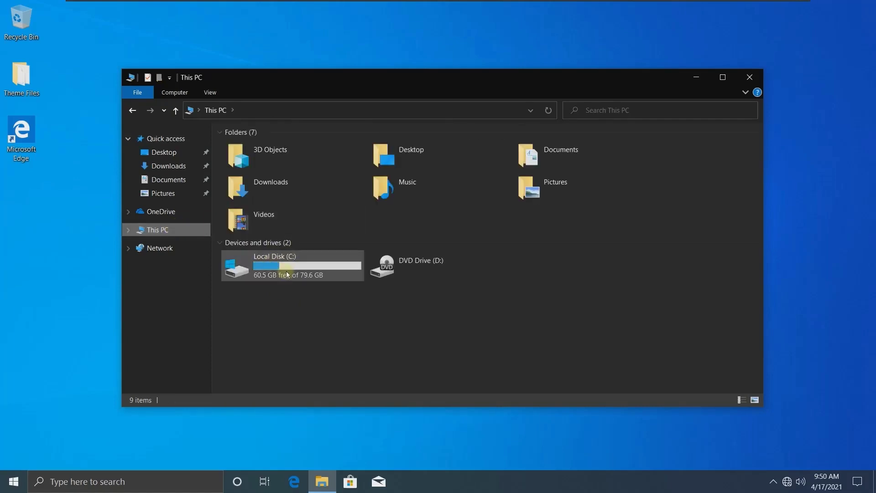
double_click(287, 269)
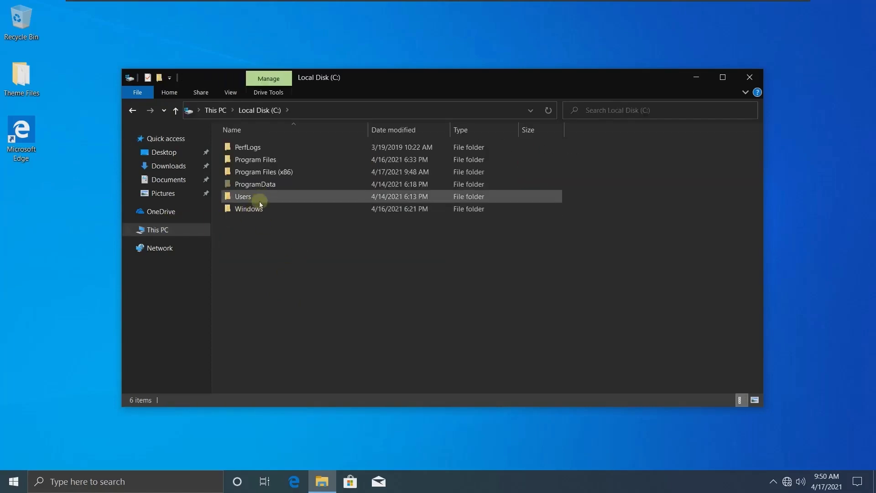
double_click(266, 209)
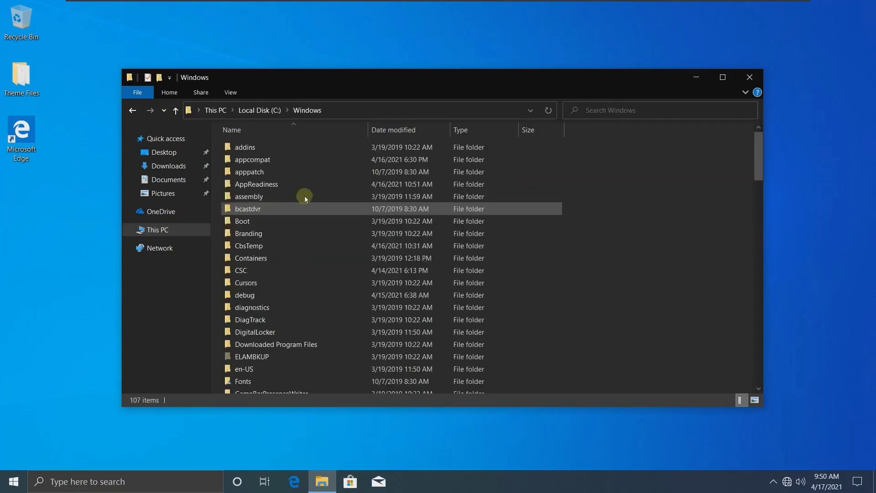
scroll(314, 286, "down", 10)
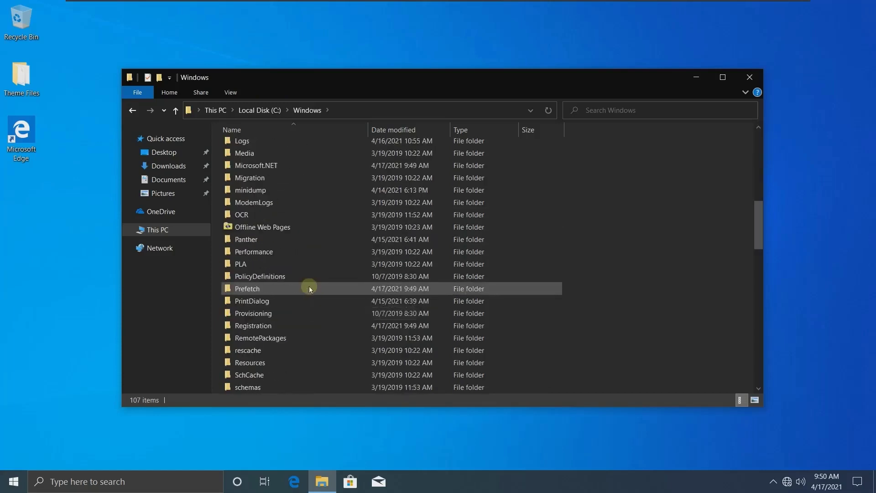
double_click(280, 363)
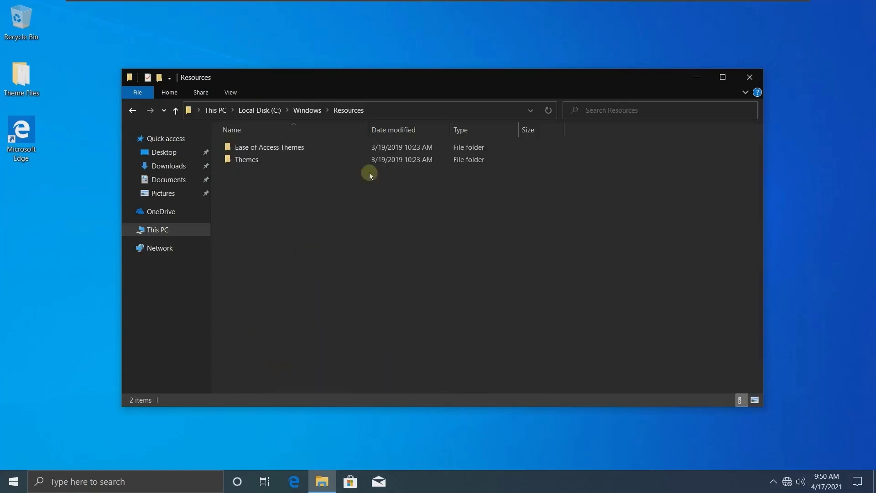
double_click(269, 160)
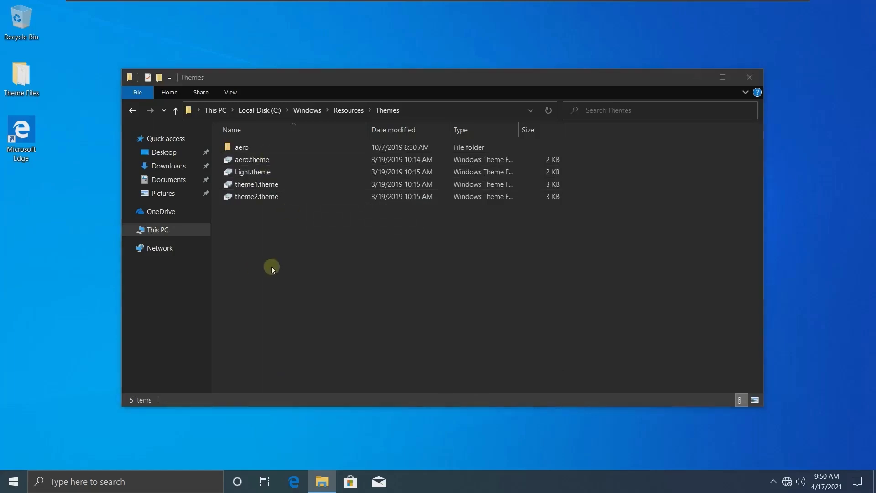
key("ctrl+v")
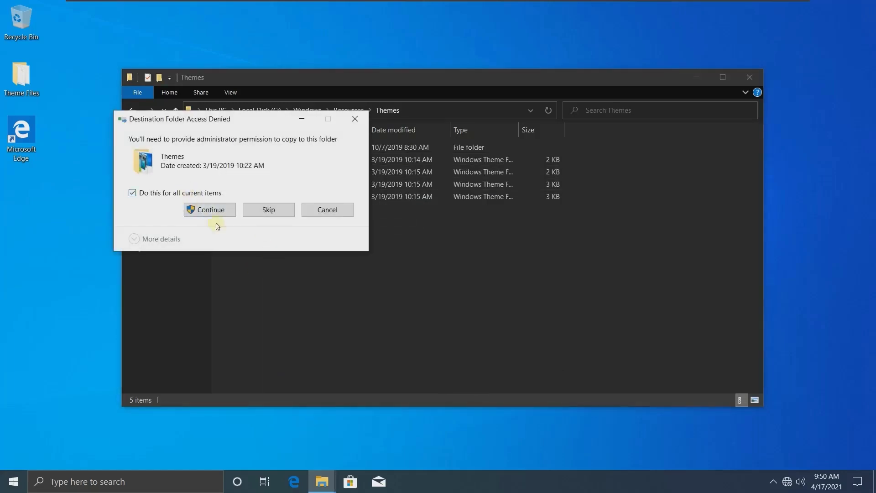
left_click(216, 211)
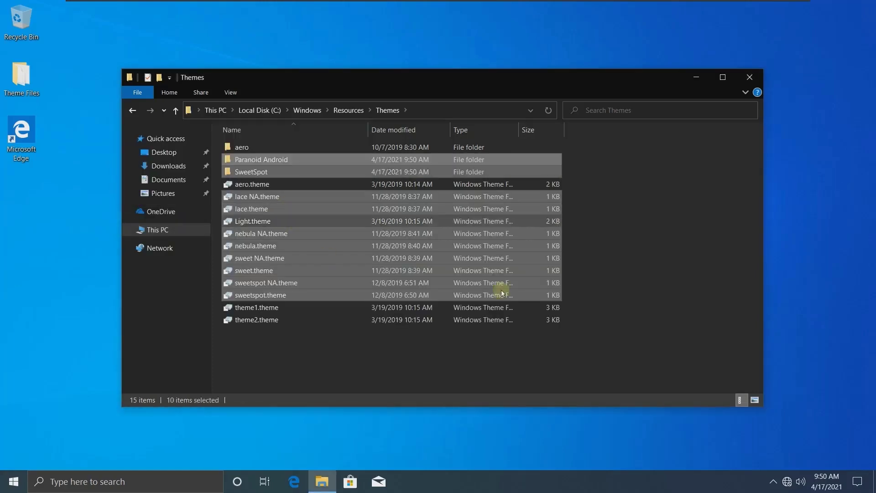
Close the Themes folder window and refresh the desktop.
left_click(750, 77)
right_click(223, 46)
left_click(254, 79)
right_click(215, 63)
Open Personalize > Themes, maximize Settings, and apply the nebula theme.
left_click(250, 174)
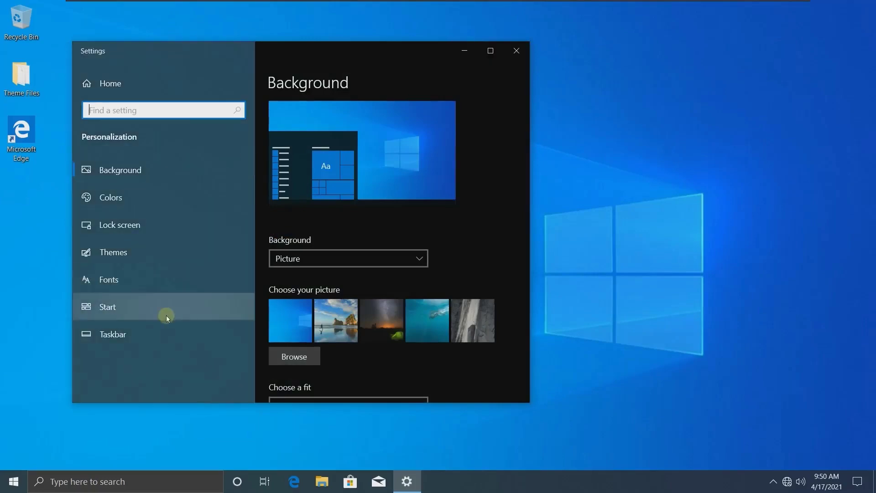
left_click(141, 258)
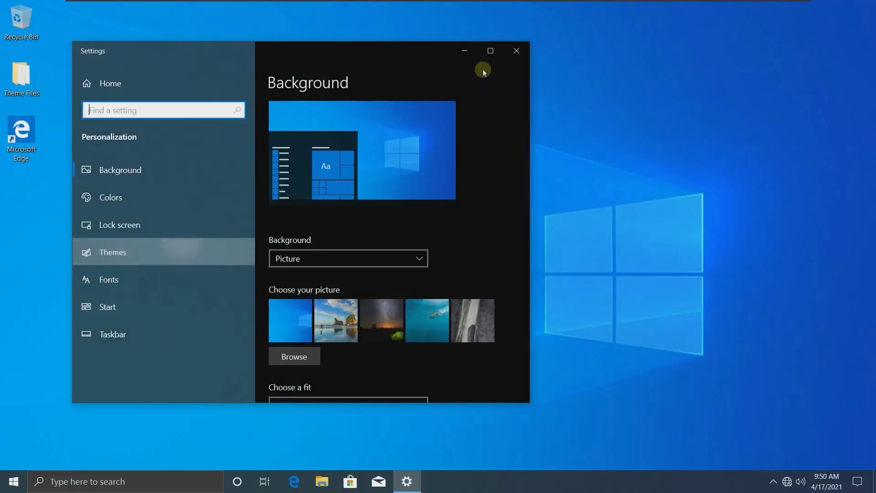
left_click(491, 52)
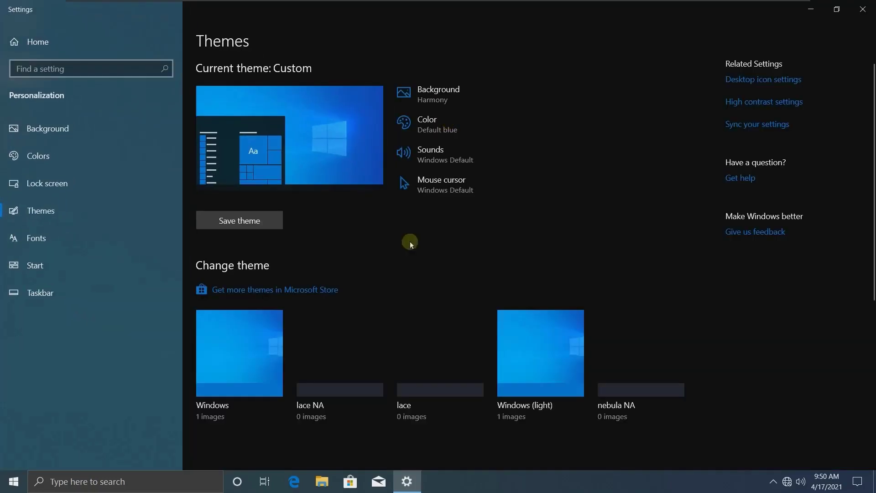
scroll(410, 241, "down", 3)
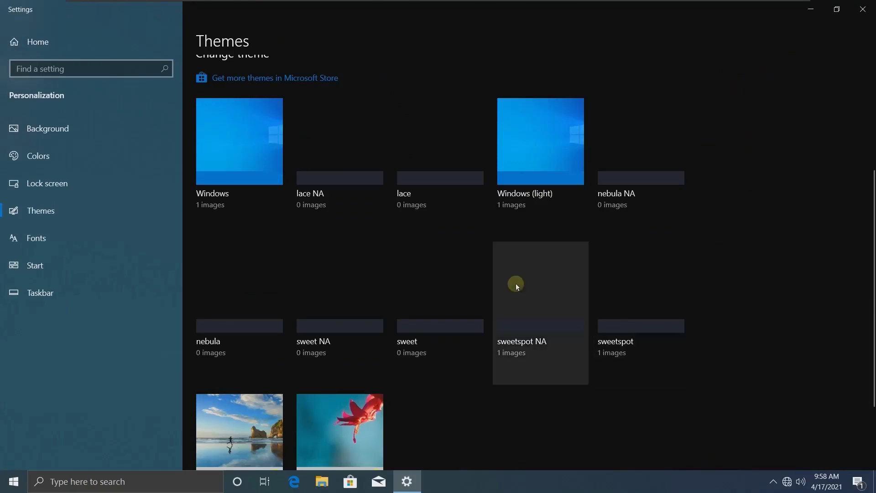
left_click(248, 300)
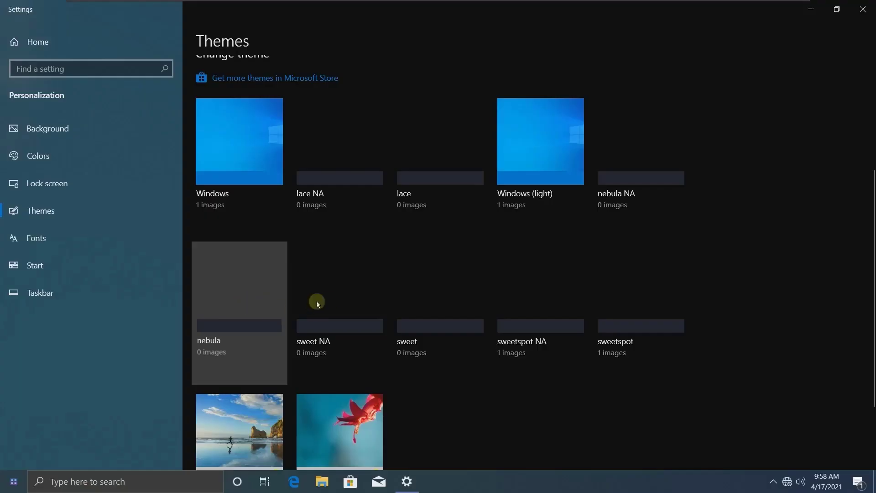
Close Settings, refresh the desktop, and open a dark-themed File Explorer window at This PC.
left_click(864, 10)
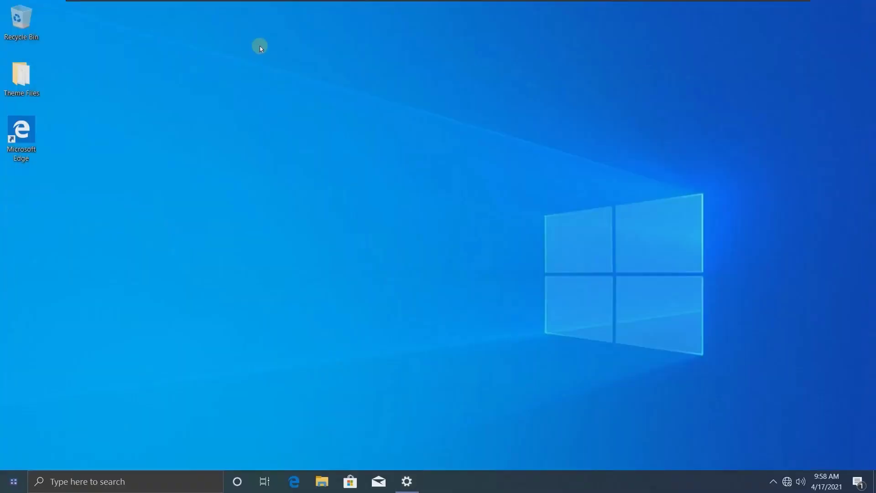
right_click(259, 41)
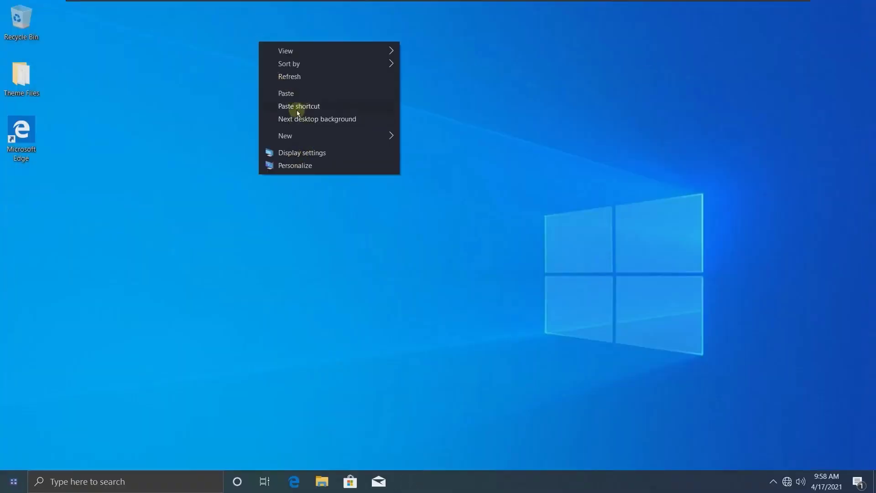
left_click(302, 76)
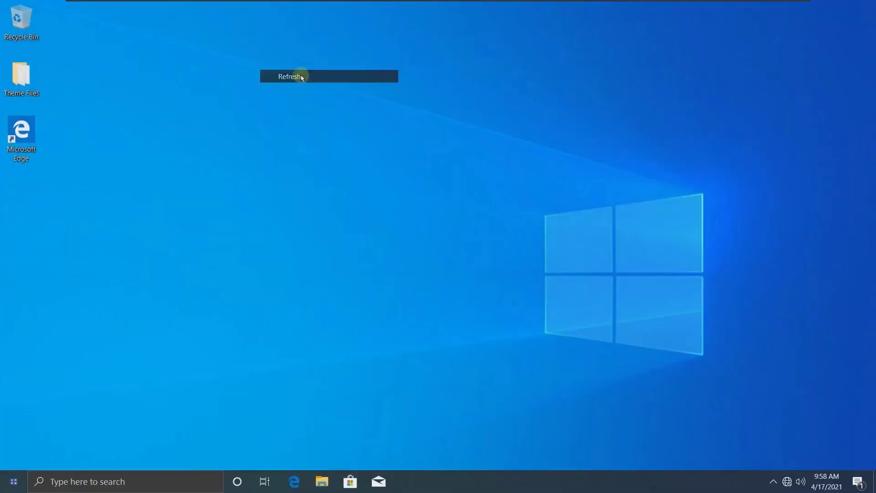
left_click(323, 480)
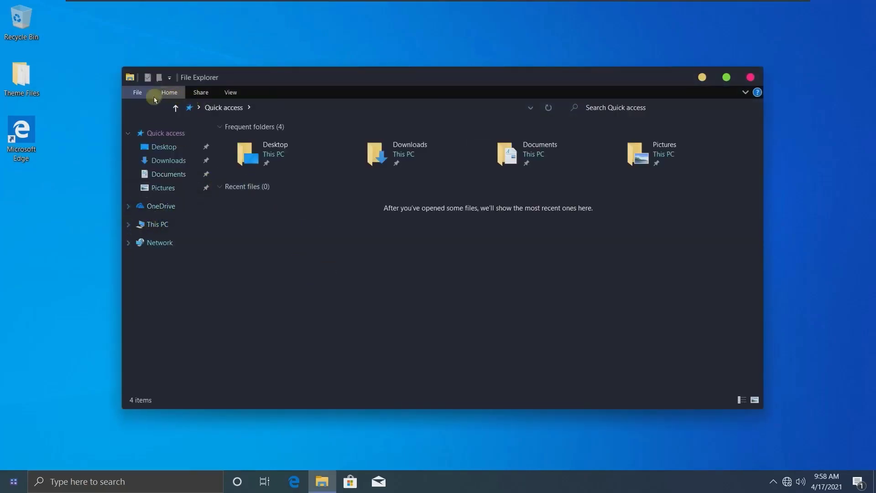
left_click(139, 95)
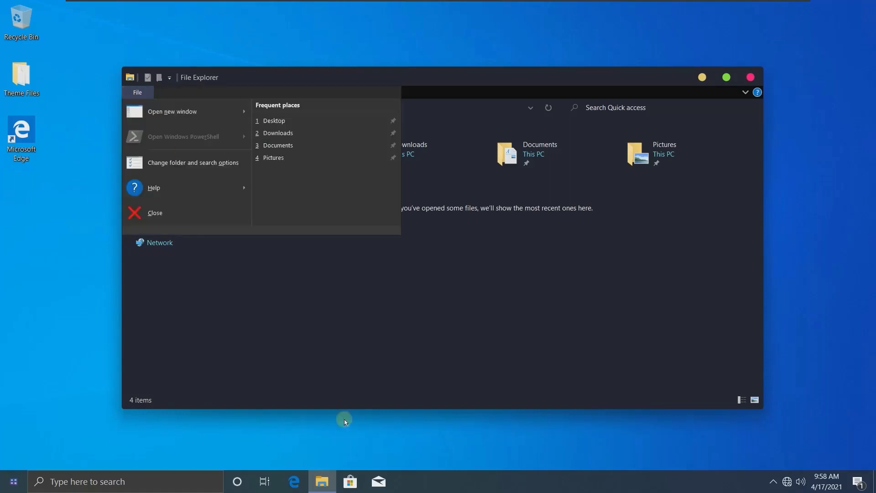
left_click(340, 385)
left_click(168, 224)
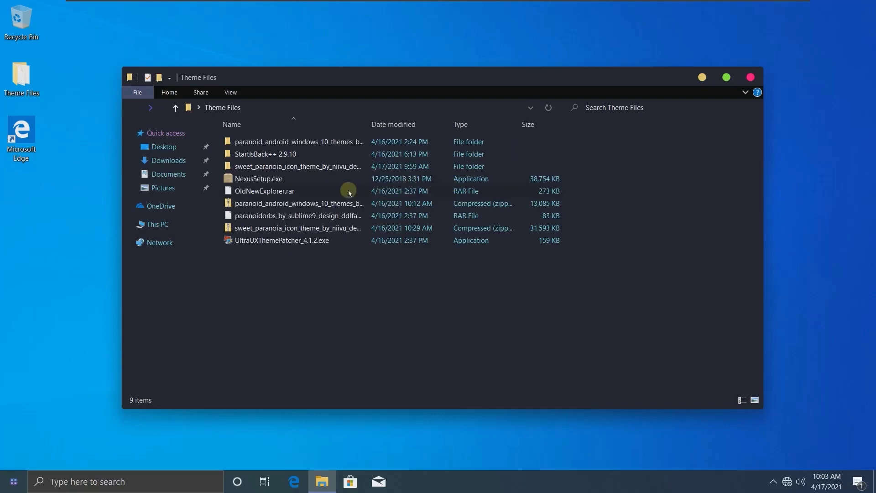
Open sweet_paranoia > Sweet Paranoia Icon Theme > iPack.
double_click(322, 168)
left_click(305, 146)
double_click(306, 145)
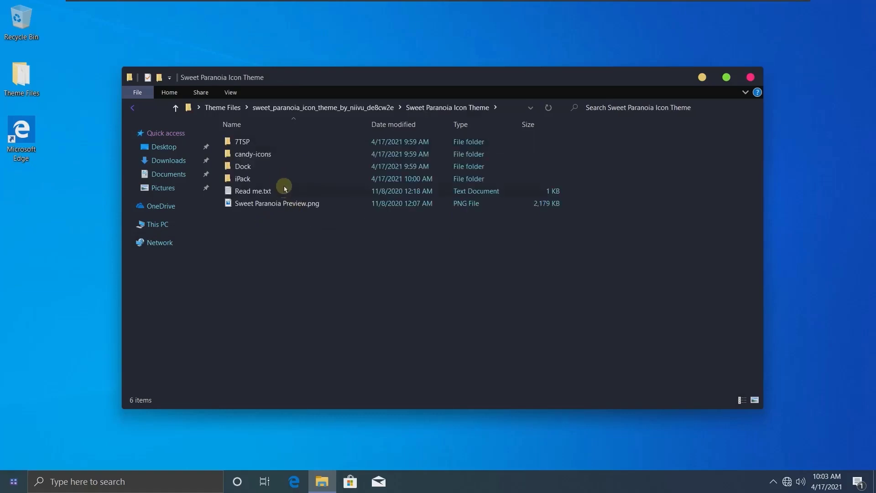
double_click(273, 182)
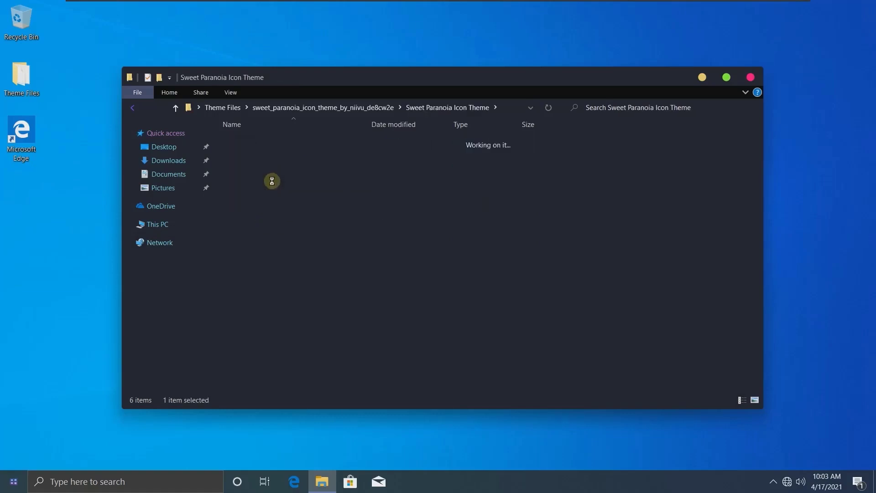
Rename Sweet Paranoia.exe.remove to Sweet Paranoia.exe.
left_click(293, 157)
left_click(302, 158)
left_click(319, 156)
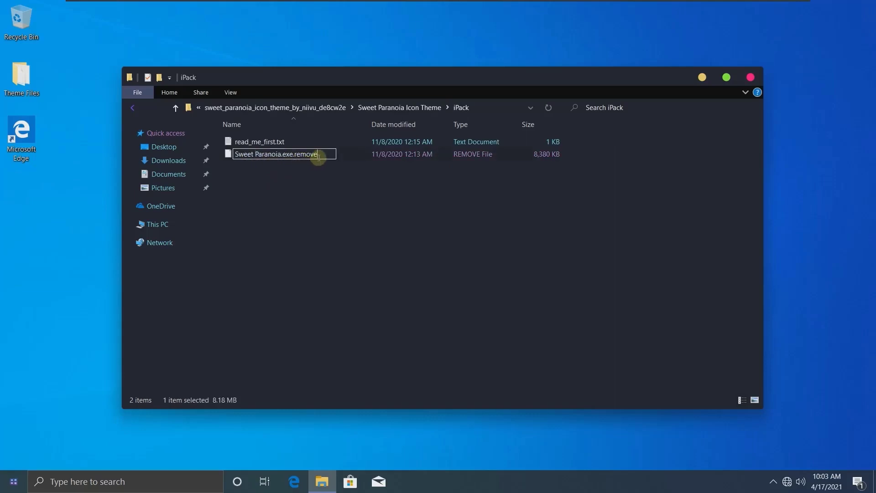
left_click(319, 153)
key("Return")
key("Return")
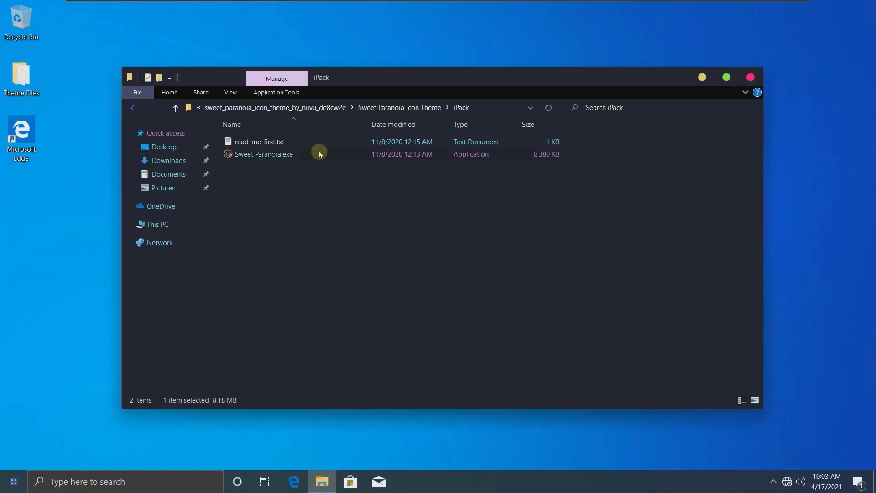
Launch Sweet Paranoia.exe with administrator approval and minimize Explorer.
double_click(282, 155)
left_click(394, 319)
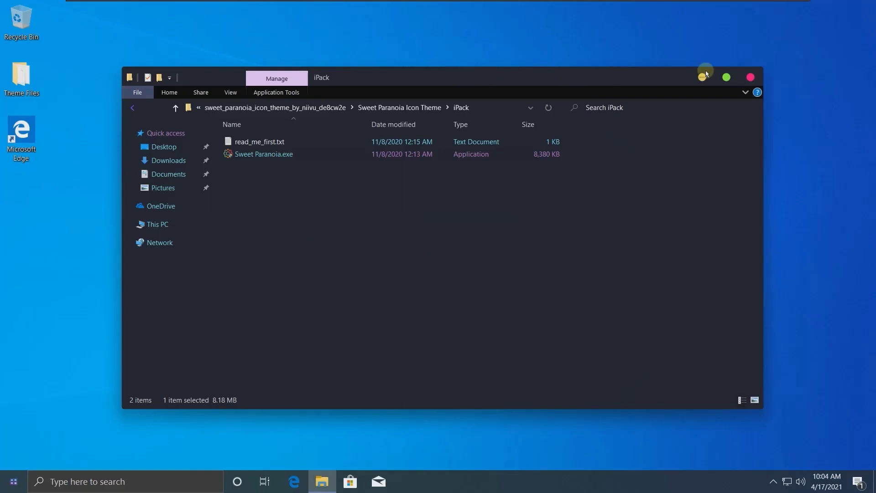
left_click(703, 78)
Refresh the desktop, accept the licence, keep Patch all files, and create a restore point.
right_click(426, 54)
left_click(446, 82)
left_click(322, 343)
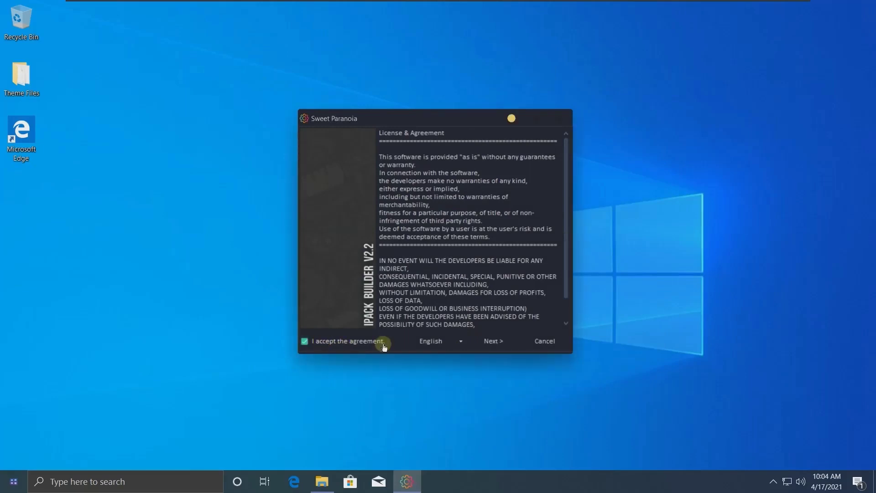
left_click(489, 343)
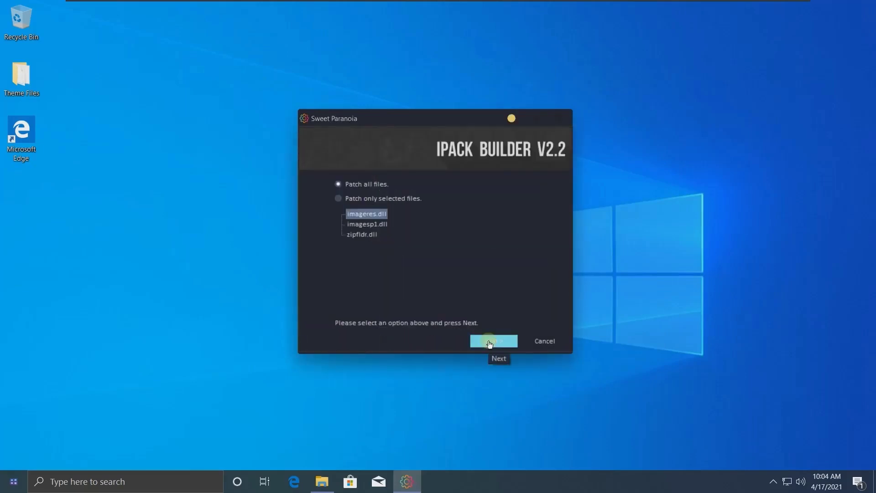
left_click(490, 343)
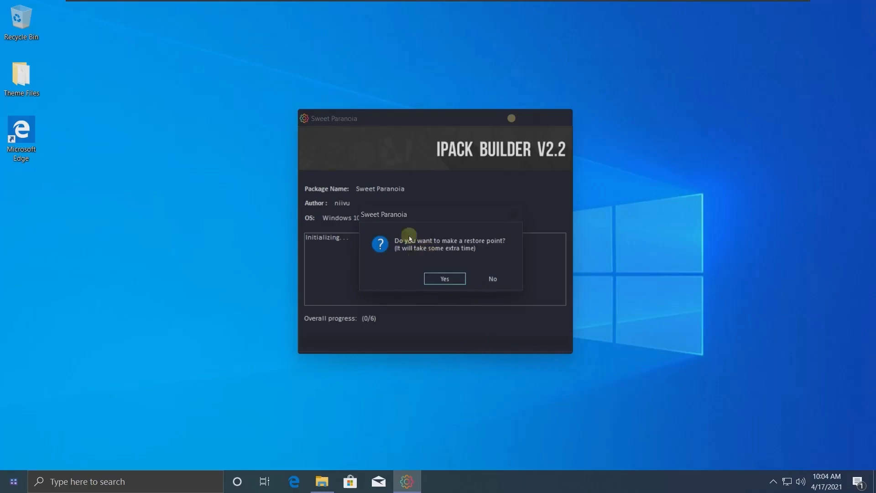
left_click(446, 278)
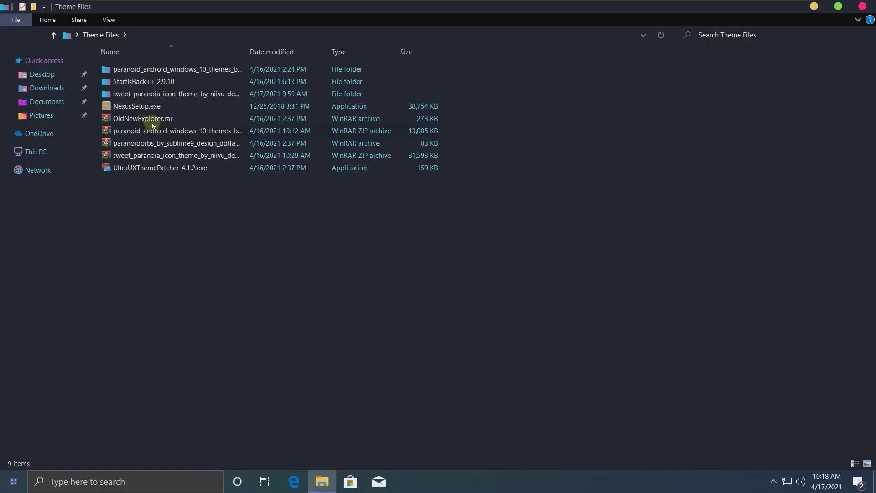
Extract OldNewExplorer.rar into its own folder and run the OldNewExplorer configuration.
left_click(150, 120)
right_click(150, 121)
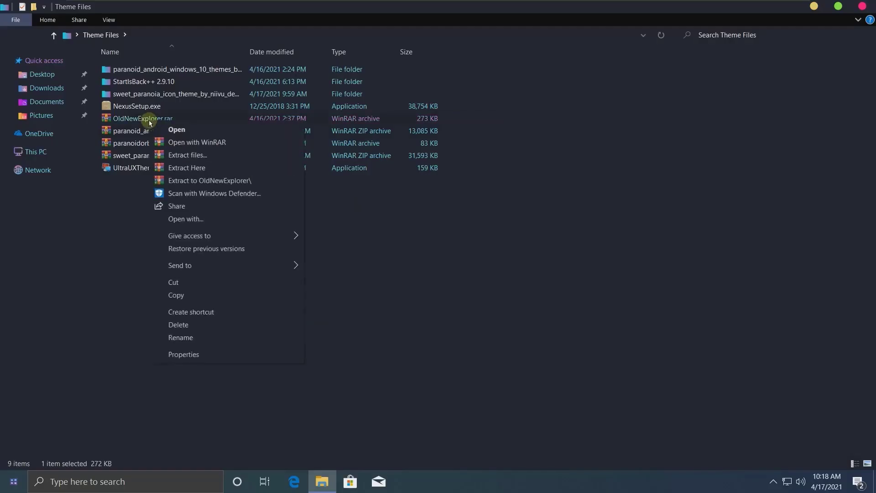
left_click(188, 155)
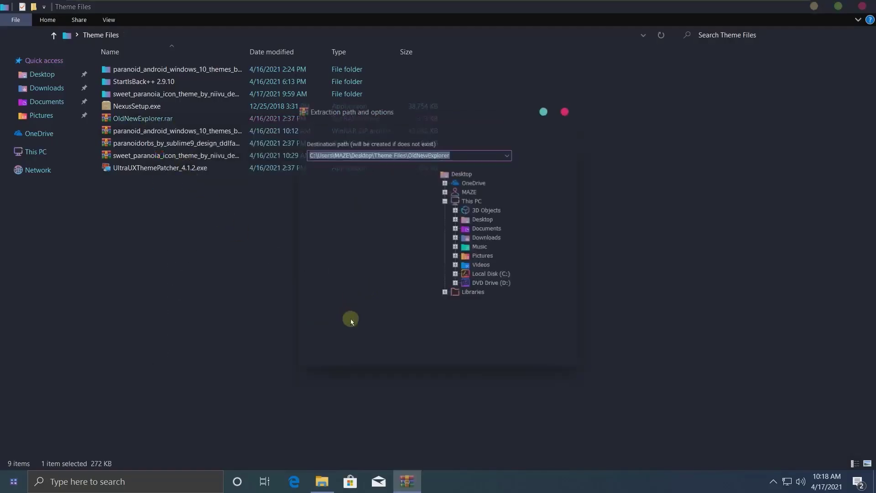
left_click(469, 354)
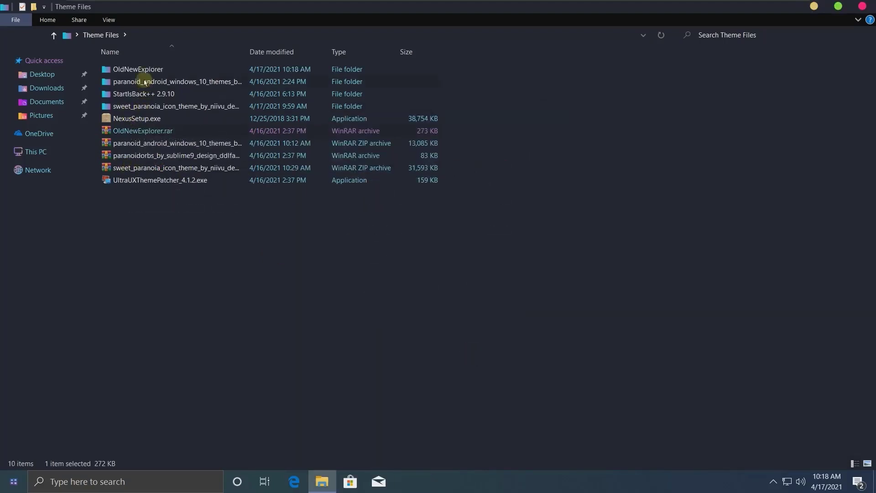
double_click(140, 71)
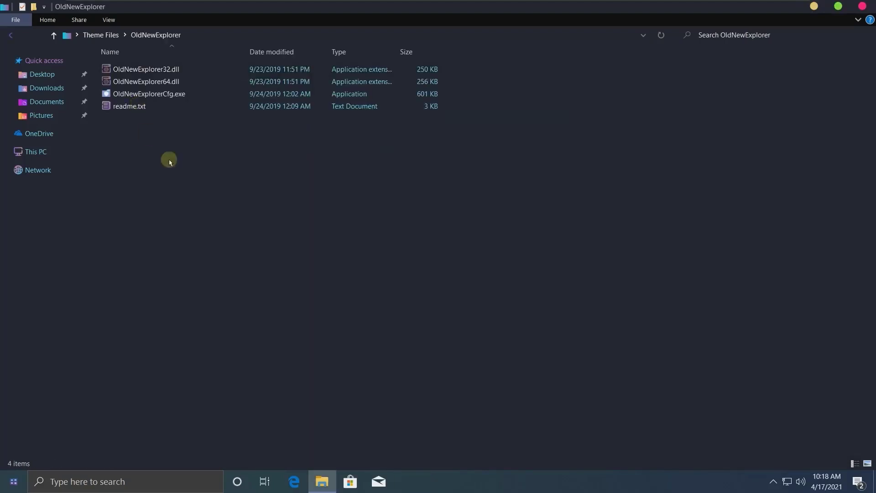
double_click(145, 93)
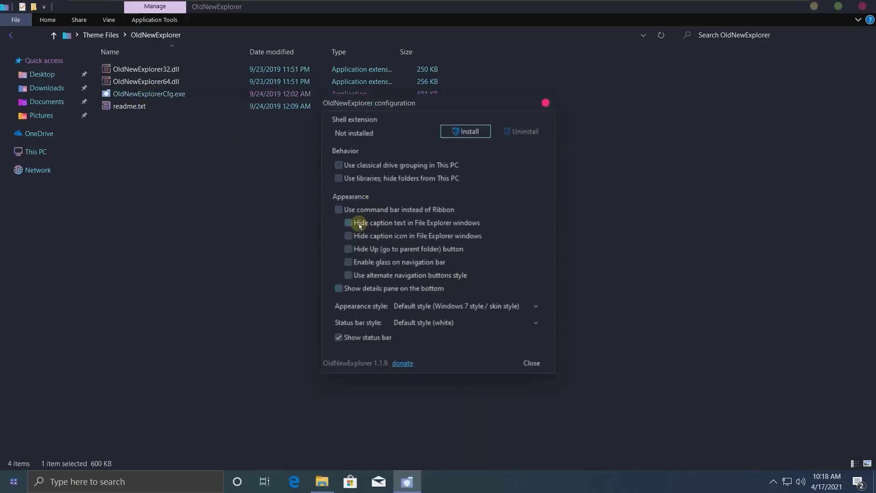
Use the command bar instead of Ribbon; hide caption text, caption icon and the up button.
left_click(339, 210)
left_click(348, 223)
left_click(348, 235)
left_click(348, 249)
left_click(349, 262)
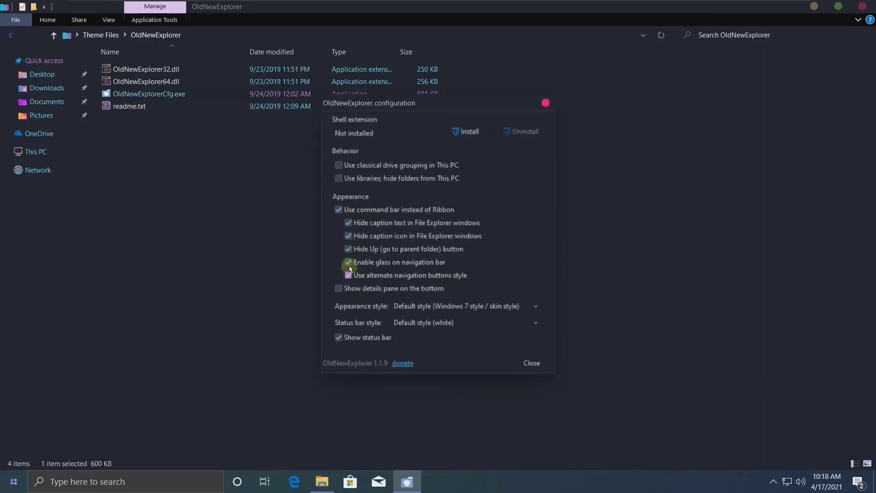
left_click(351, 263)
left_click(363, 273)
Install the OldNewExplorer shell extension with administrator approval and close the configuration.
left_click(466, 132)
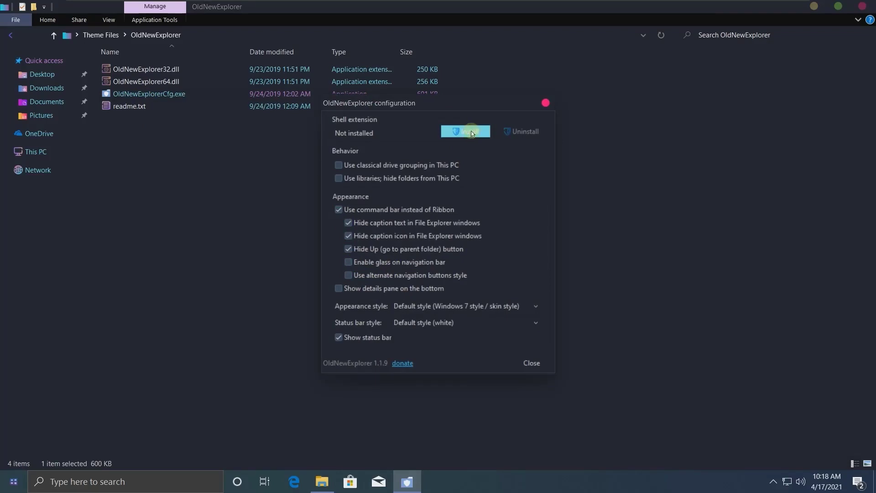
left_click(468, 132)
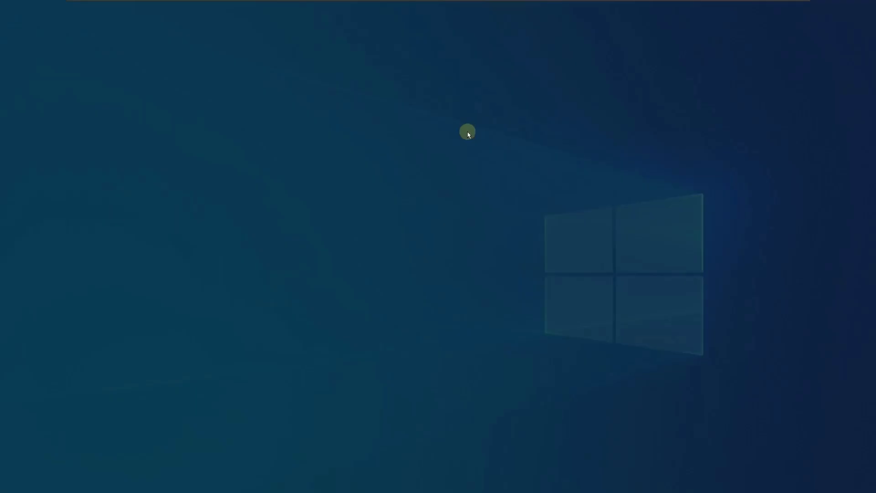
left_click(370, 318)
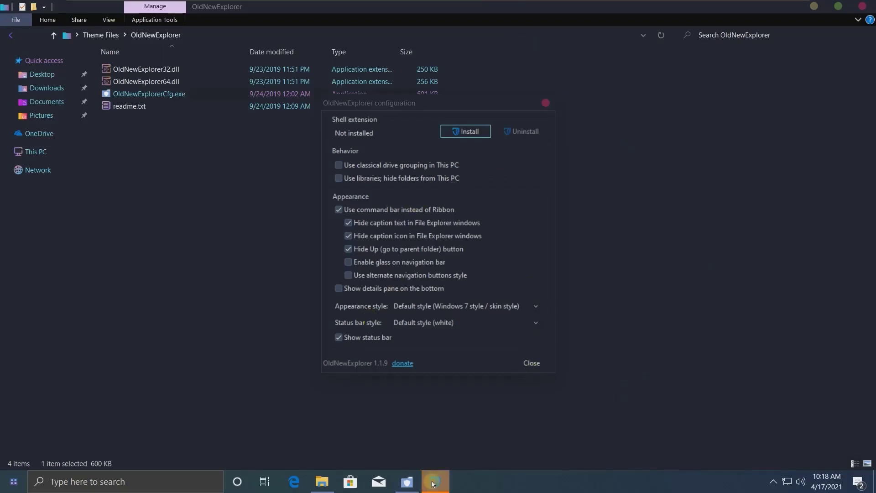
left_click(379, 313)
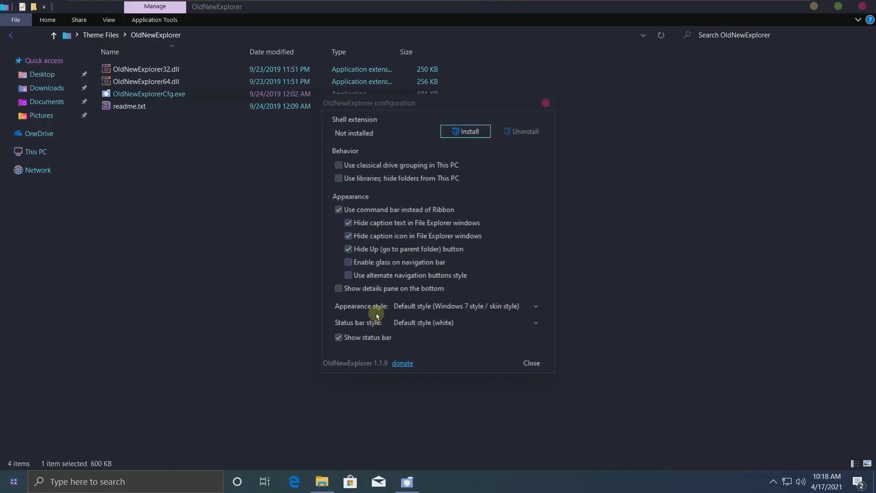
left_click(532, 363)
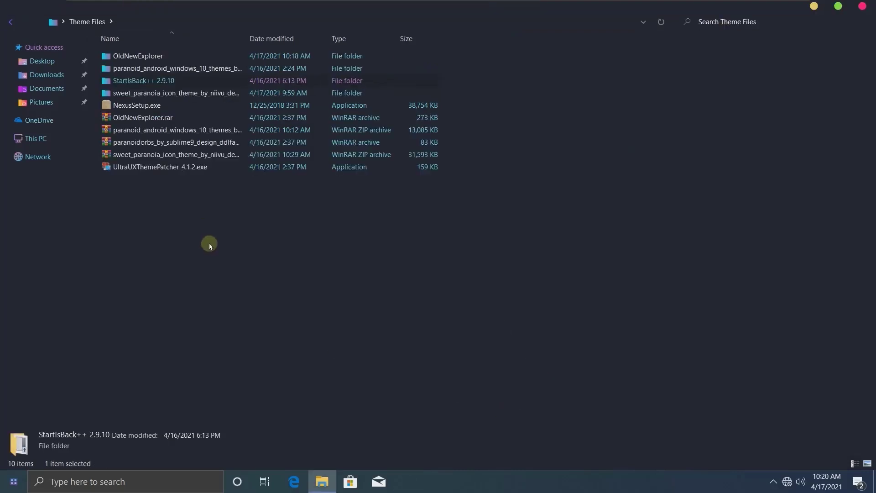
left_click(177, 219)
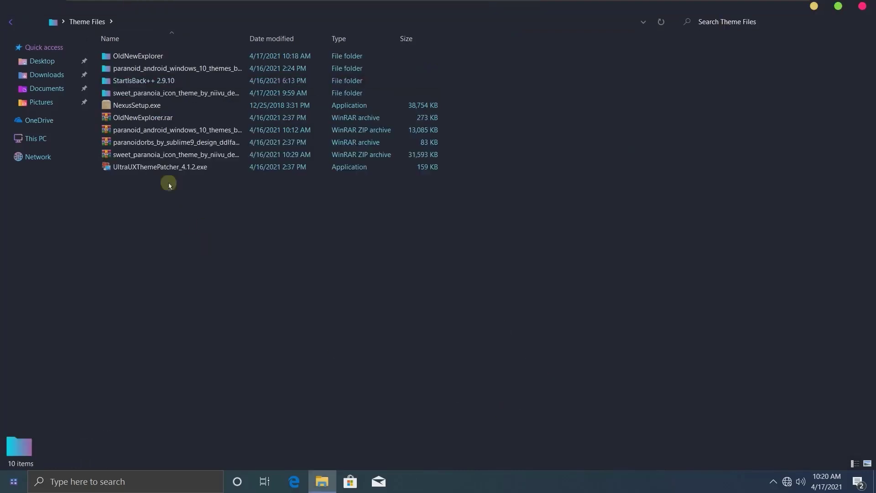
Run StartIsBackPlusPlus_setup.exe and install for everyone into the default folder with administrator approval.
double_click(141, 82)
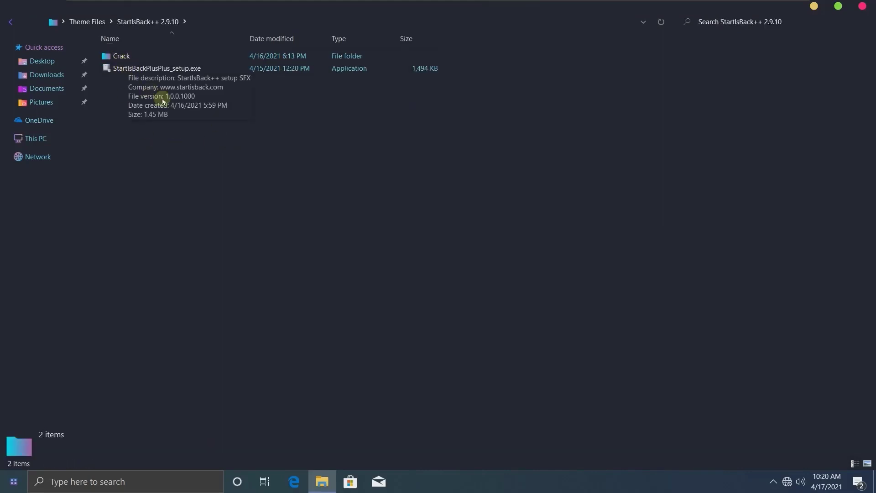
double_click(135, 69)
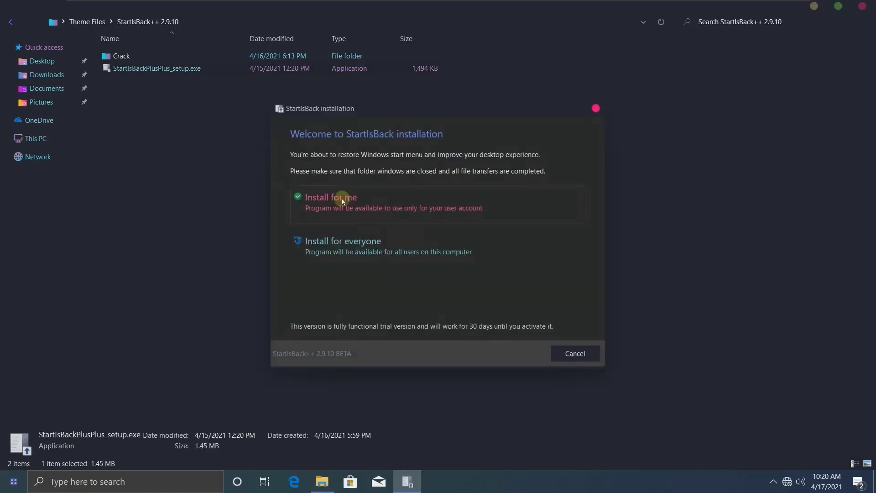
left_click(357, 250)
left_click(389, 318)
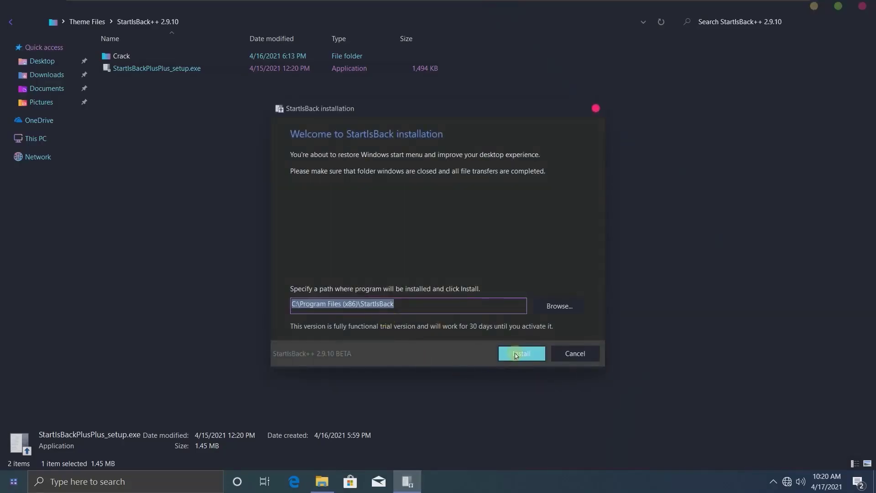
left_click(511, 354)
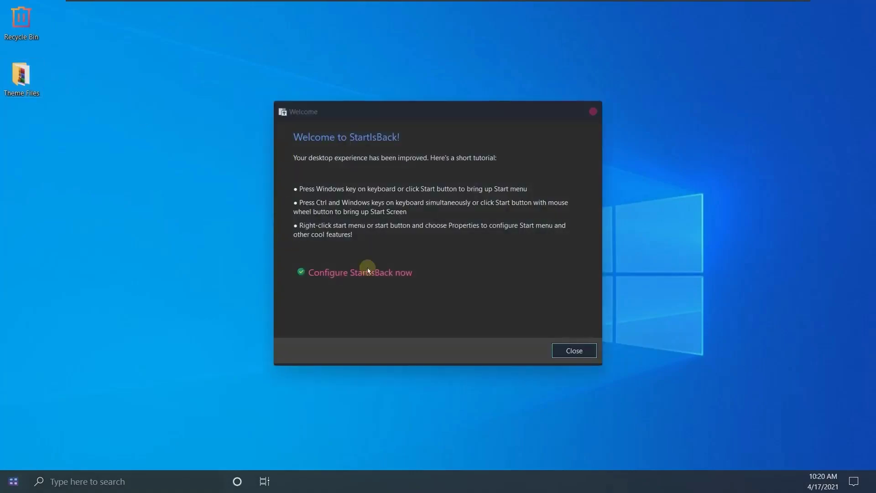
Close the Theme Files window and the StartIsBack welcome screen, then glance at the hidden tray icons.
left_click(589, 351)
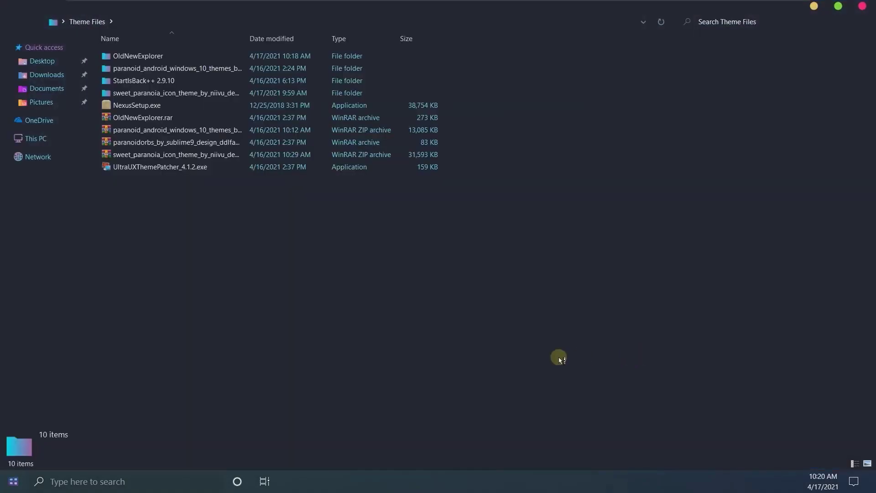
left_click(864, 6)
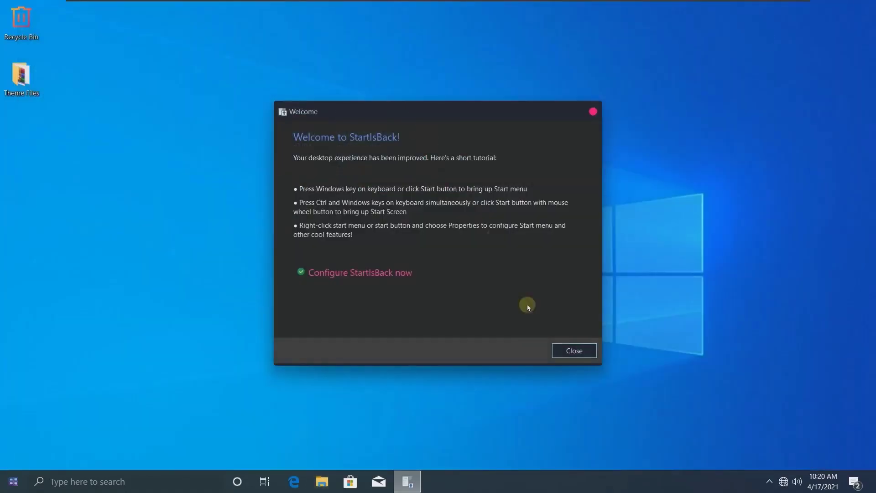
left_click(574, 350)
left_click(768, 482)
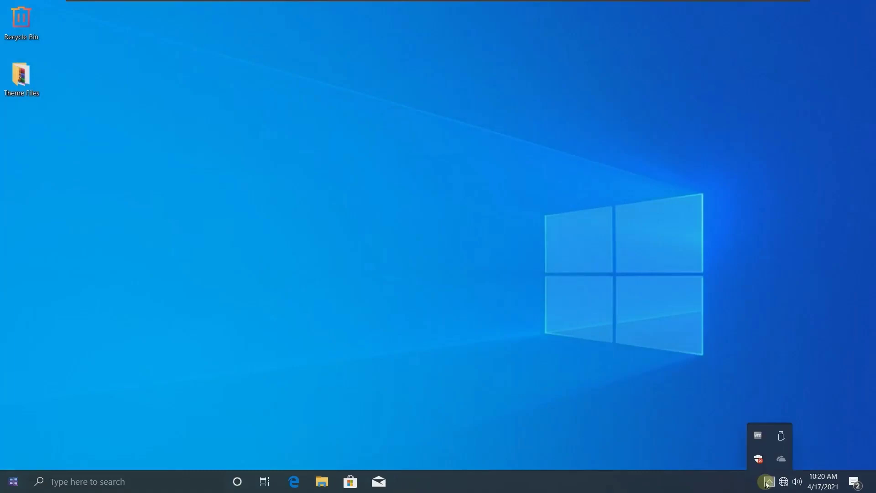
left_click(767, 482)
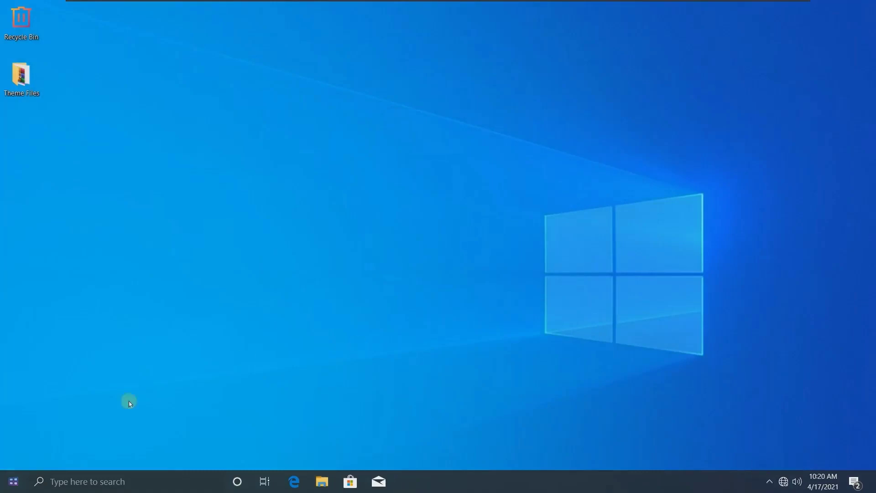
Open Theme Files > StartIsBack++ 2.9.10 > Crack and read ReadMe.txt.
double_click(19, 81)
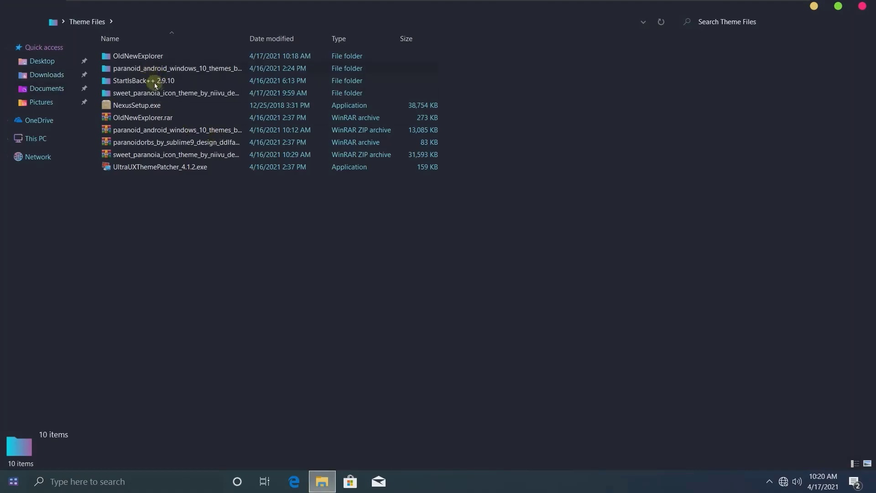
double_click(159, 86)
left_click(127, 58)
double_click(126, 57)
left_click(151, 60)
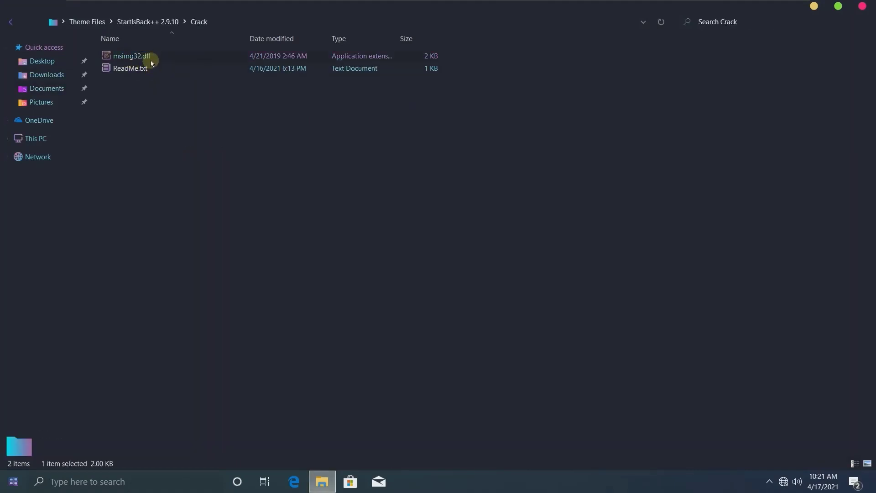
right_click(152, 60)
double_click(121, 66)
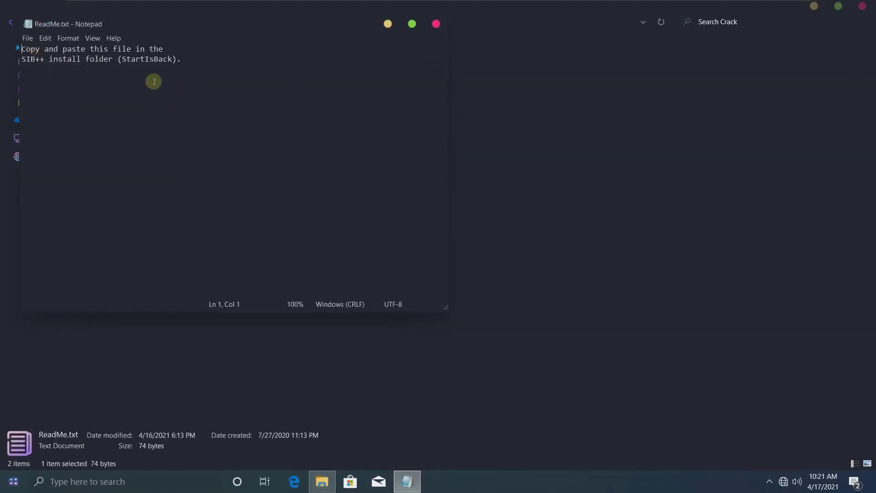
left_click(435, 24)
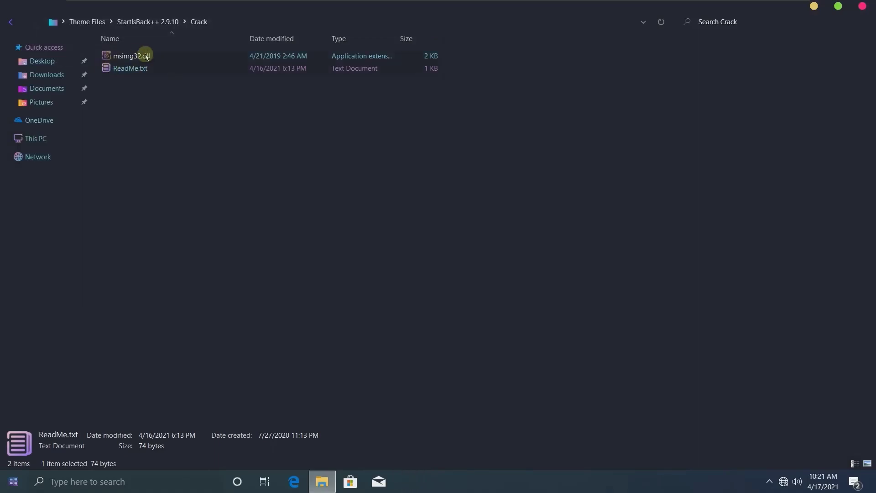
Copy msimg32.dll to the clipboard and minimize Explorer.
left_click(144, 55)
right_click(165, 58)
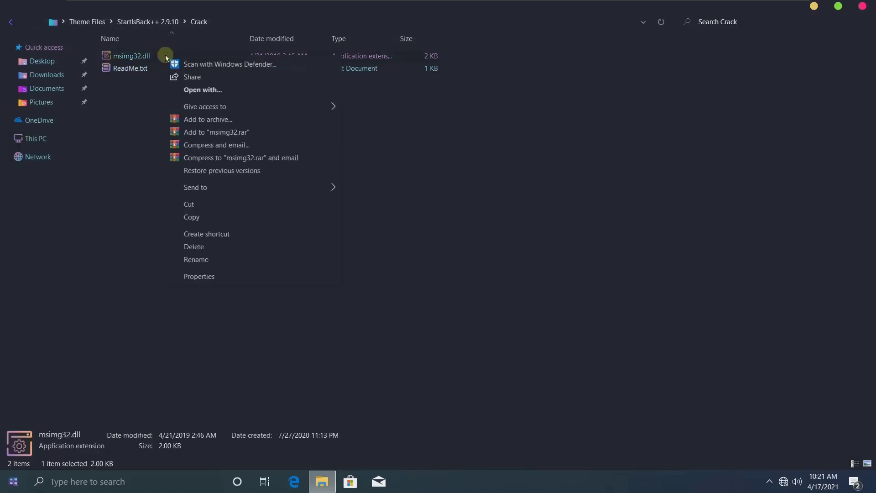
left_click(201, 223)
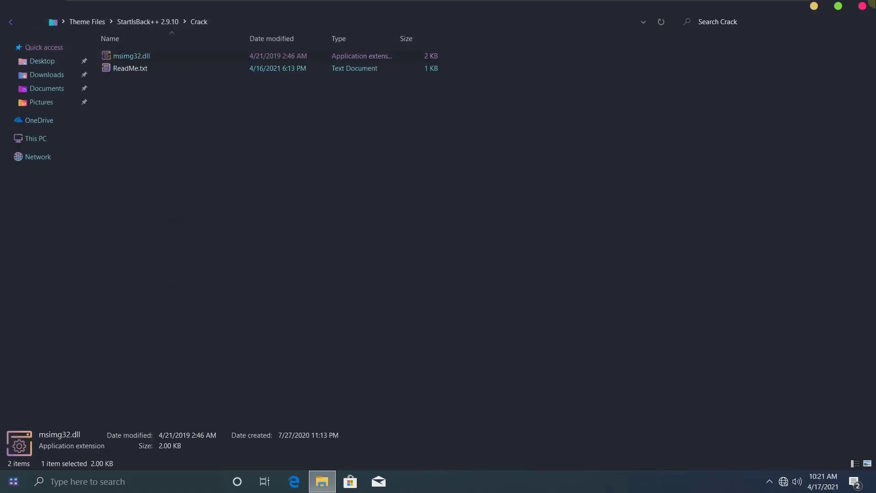
left_click(815, 7)
Check the new classic Start menu, then restore the minimized Explorer window.
left_click(13, 481)
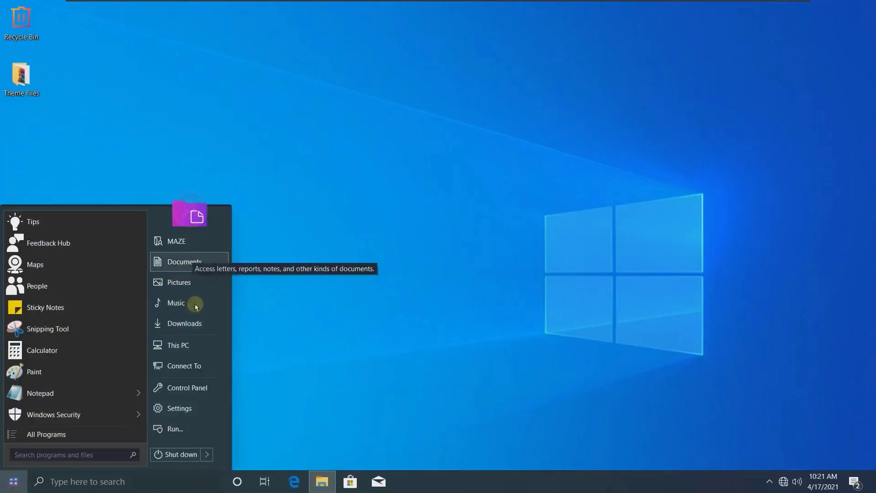
left_click(275, 201)
left_click(20, 70)
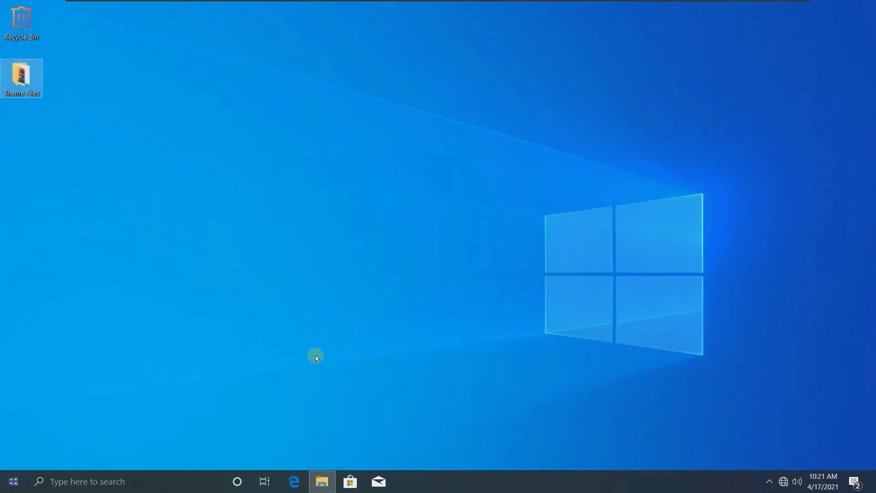
left_click(322, 481)
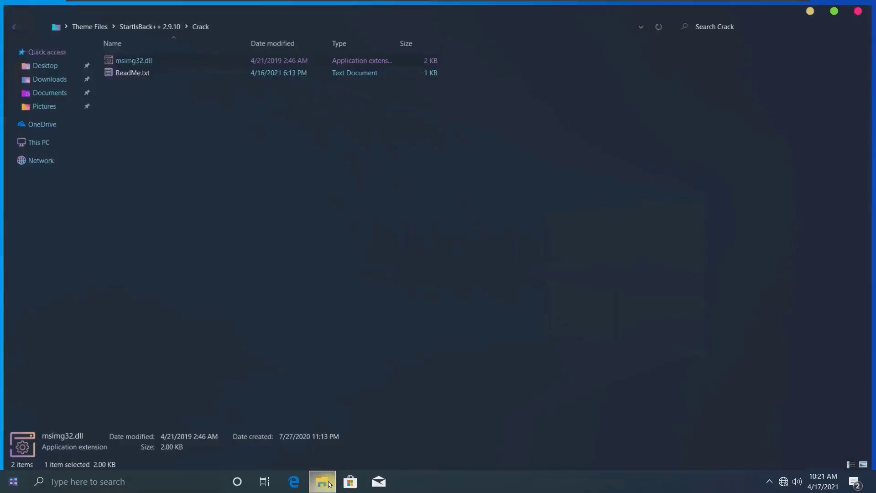
Go to C:\Program Files (x86)\StartIsBack and look into its Orbs and Styles folders.
left_click(44, 137)
left_click(175, 152)
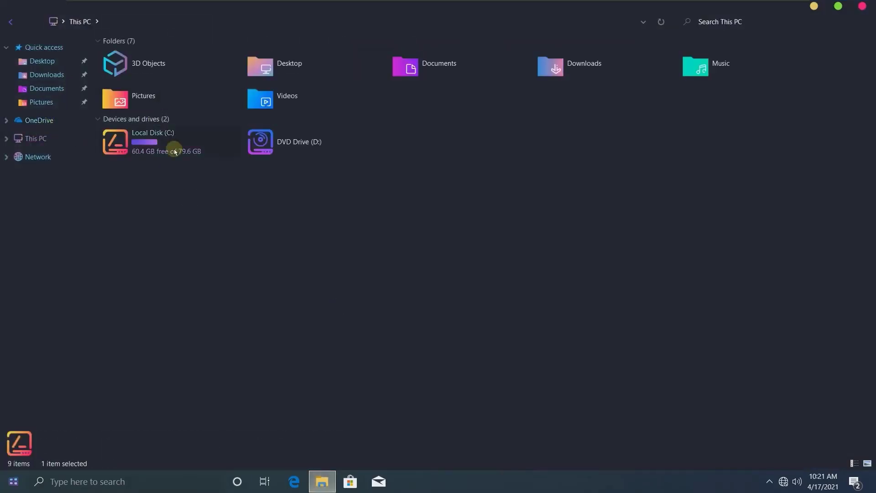
double_click(174, 152)
double_click(158, 71)
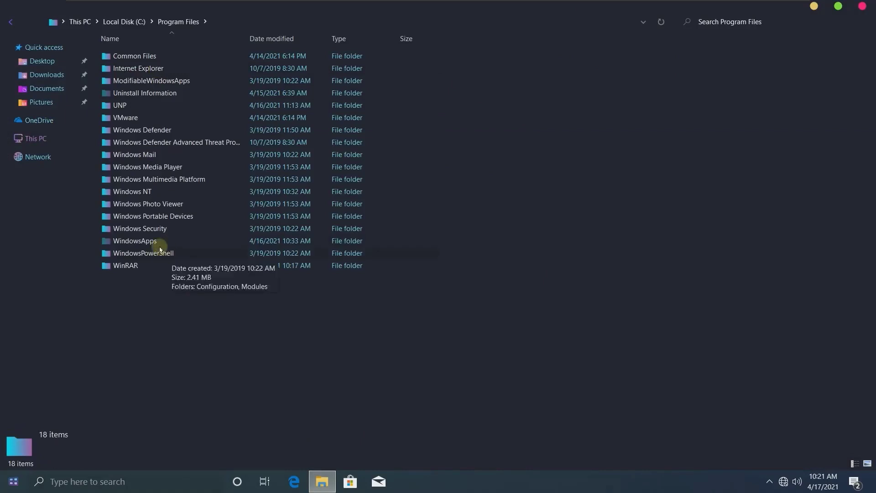
left_click(10, 22)
double_click(150, 81)
double_click(150, 121)
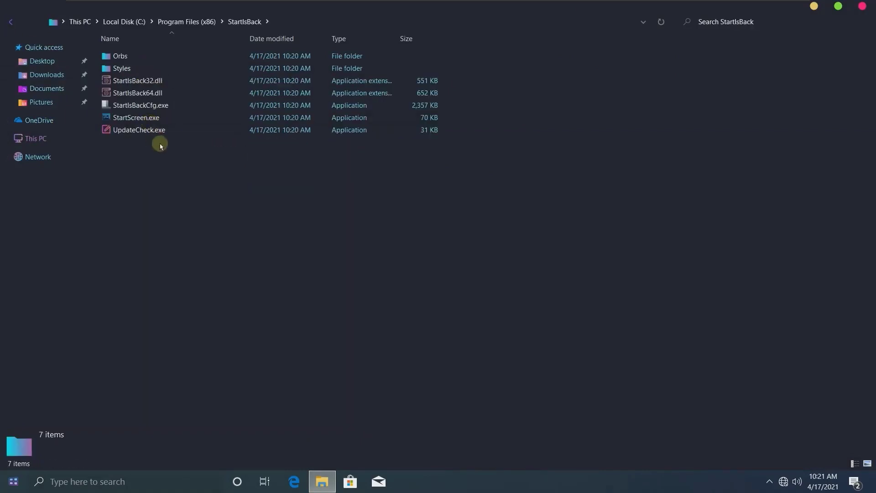
double_click(150, 58)
left_click(11, 21)
key("Down")
key("Return")
Paste msimg32.dll into the StartIsBack folder, granting administrator permission.
key("BackSpace")
key("ctrl+v")
left_click(210, 190)
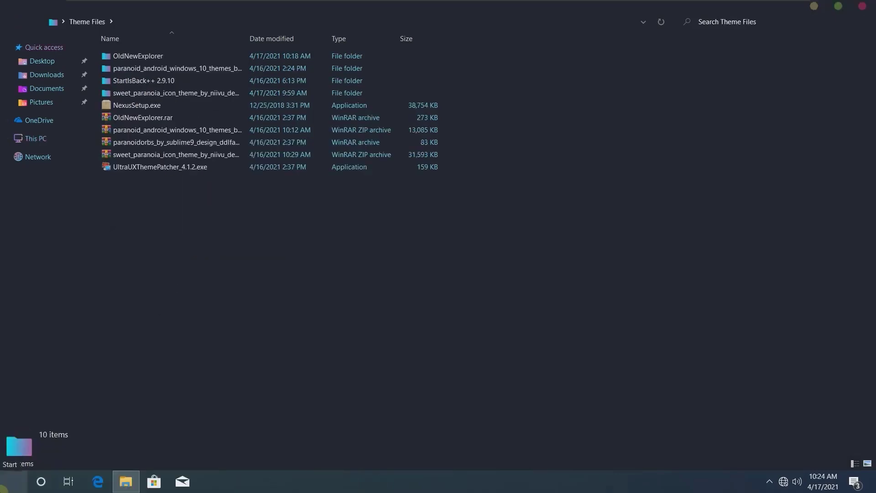
In StartIsBack configuration, pick the first orb style, adjust recent programs count, and apply.
left_click(12, 482)
left_click(176, 253)
left_click(243, 121)
left_click(324, 252)
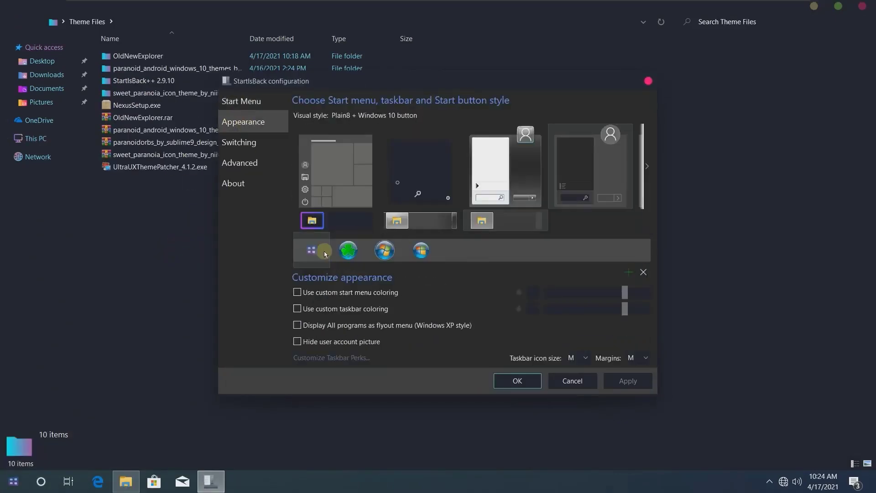
left_click(241, 102)
left_click(433, 340)
left_click(432, 340)
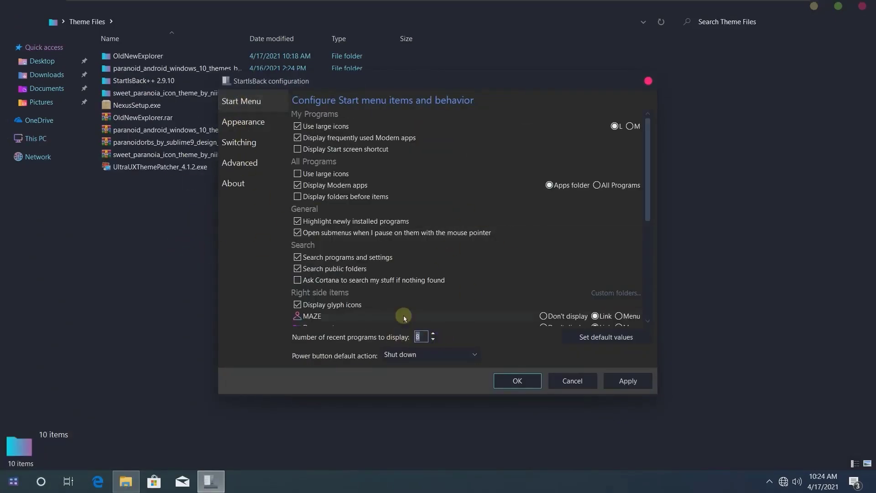
left_click(628, 380)
left_click(240, 141)
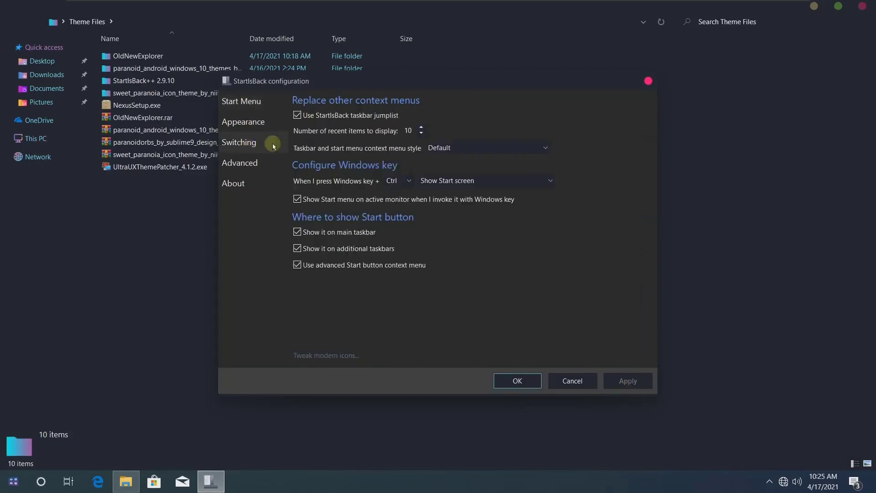
Keep the StartIsBack recent-items change, then extract paranoidorbs and open its 16-orb folder.
left_click(421, 132)
left_click(517, 381)
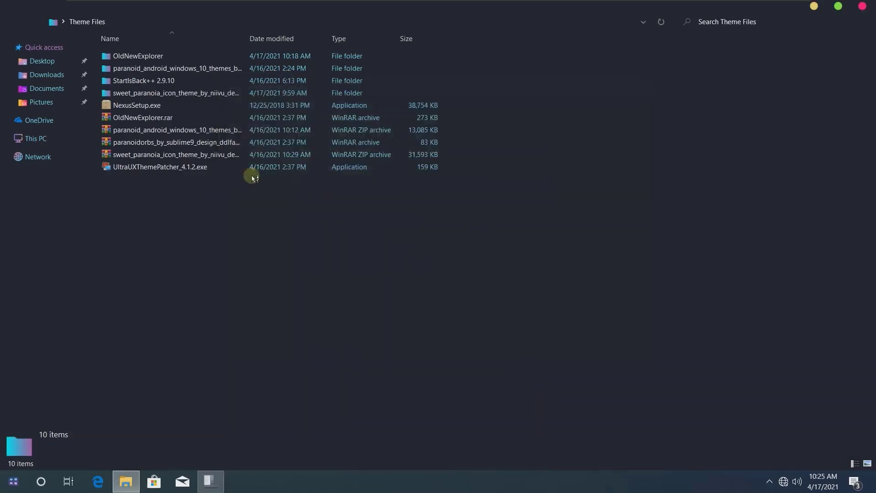
left_click(187, 143)
right_click(187, 144)
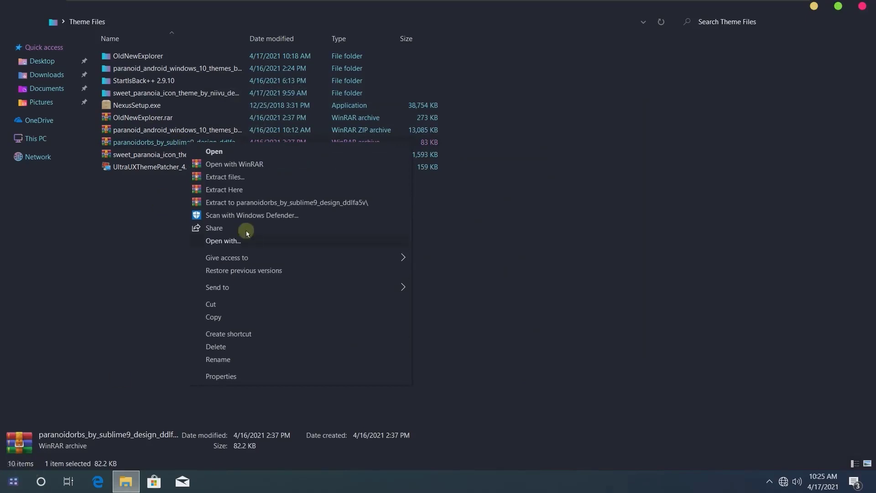
left_click(259, 178)
left_click(469, 354)
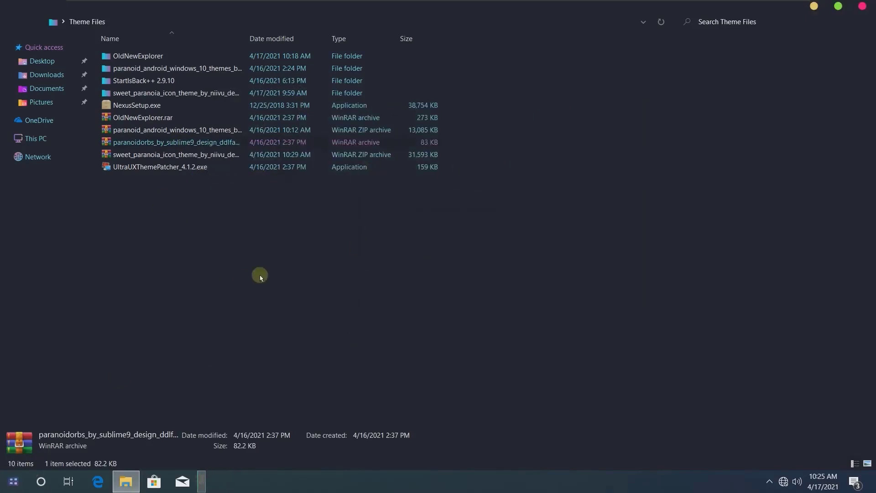
double_click(187, 82)
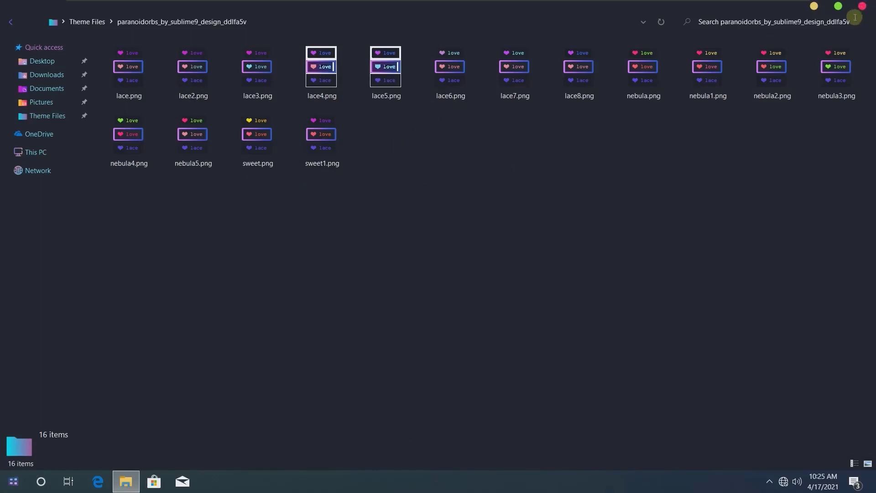
Set lace7.png from Desktop\Theme Files\paranoidorbs as the custom Start button and apply.
left_click(13, 481)
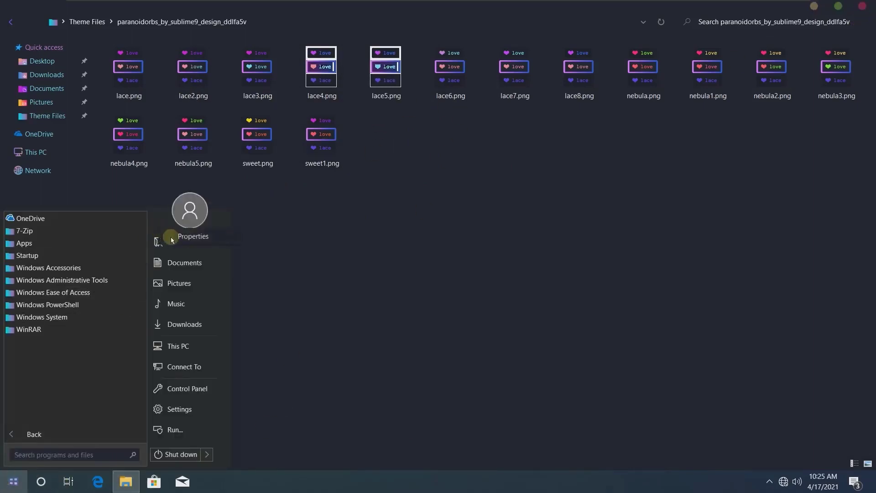
key("Escape")
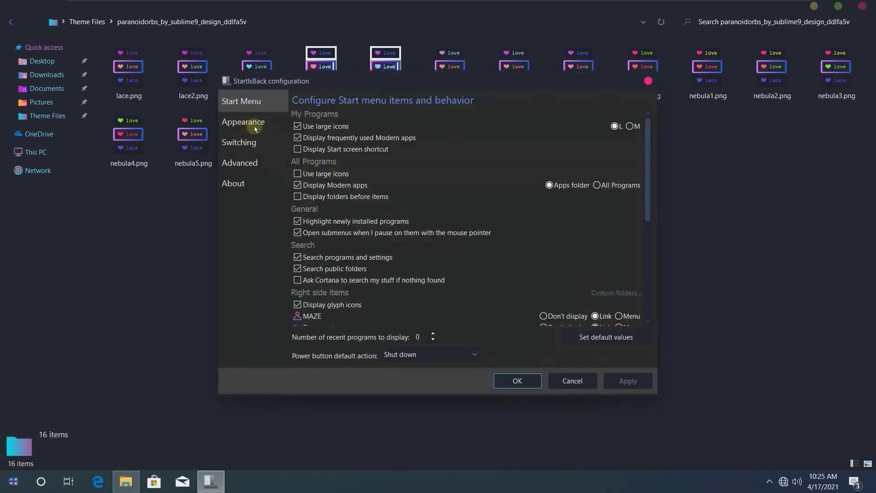
left_click(275, 119)
left_click(311, 249)
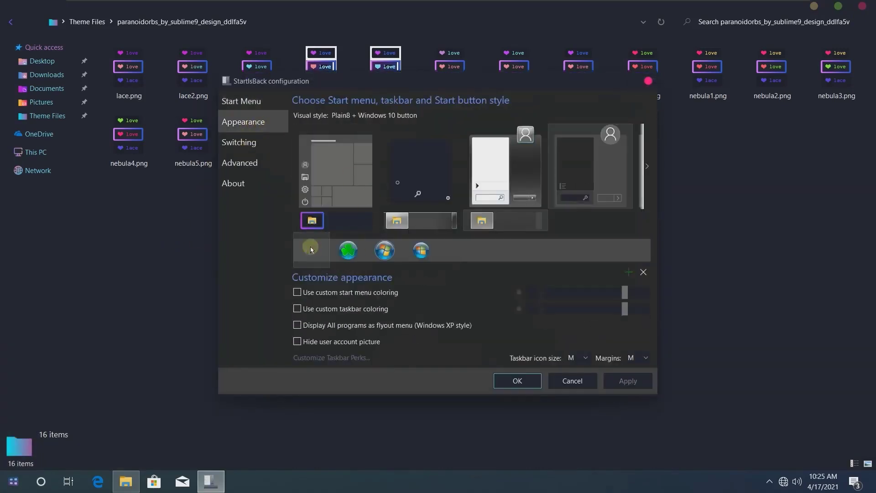
left_click(626, 271)
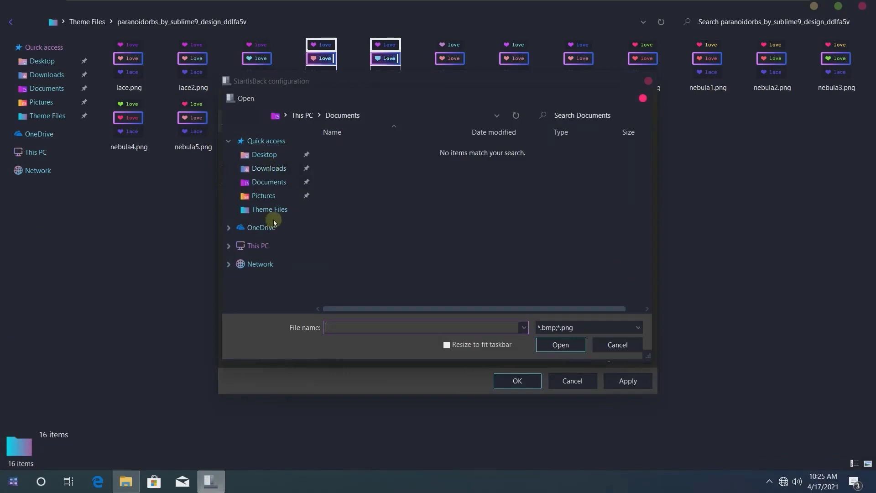
left_click(263, 155)
double_click(356, 149)
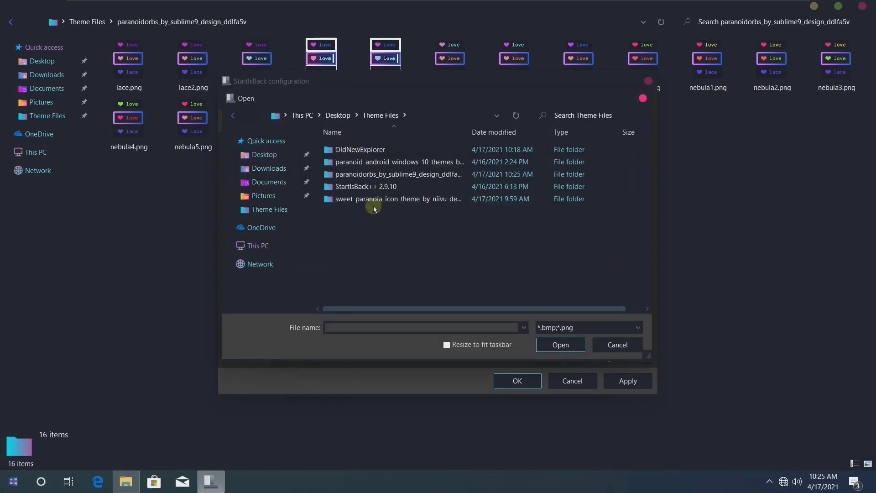
double_click(391, 174)
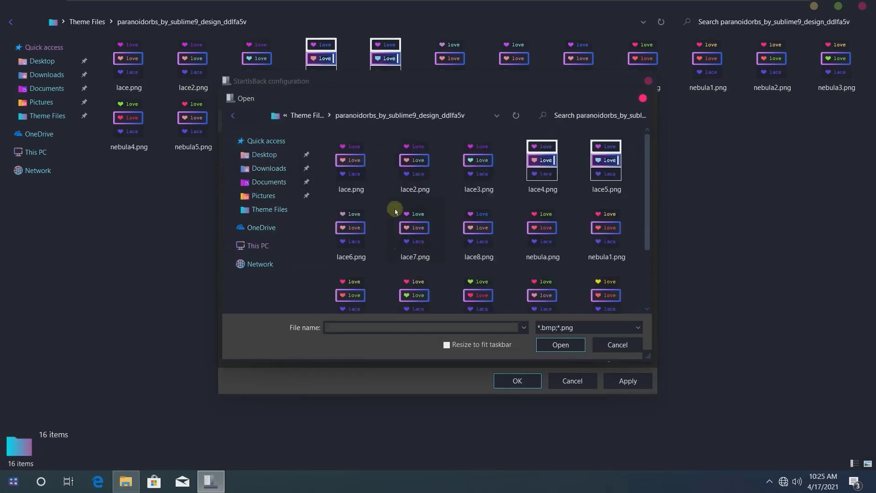
left_click(419, 229)
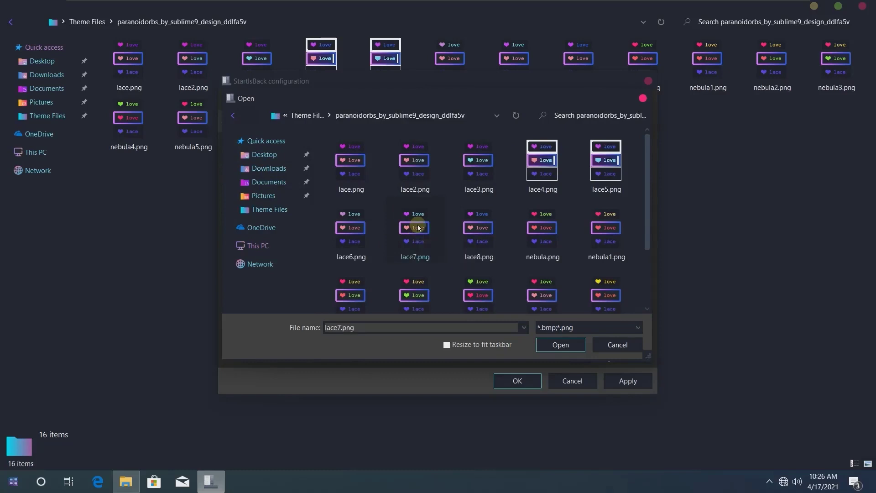
left_click(561, 345)
left_click(626, 380)
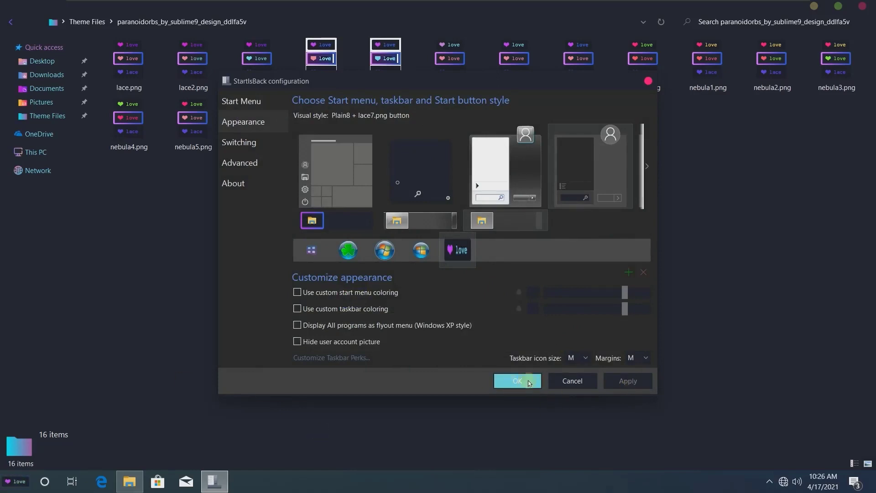
Set taskbar icon size and margins to S after trying L, apply, and close the configuration.
left_click(586, 358)
left_click(576, 392)
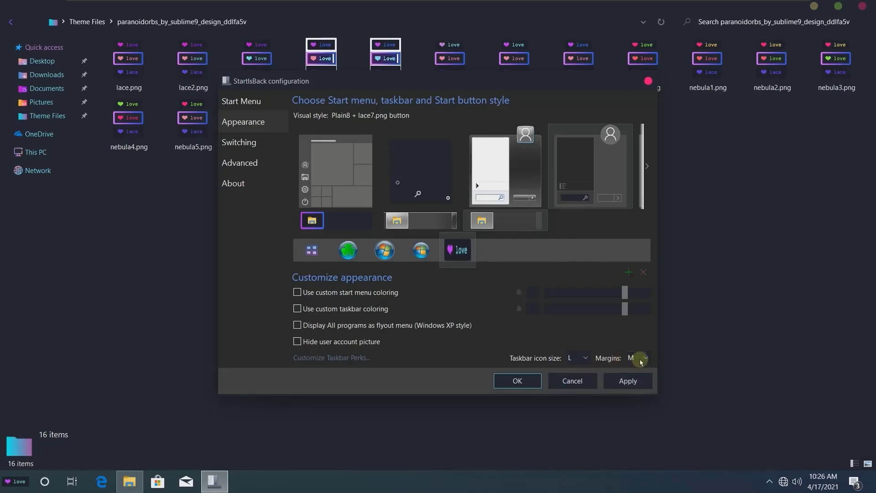
left_click(641, 357)
left_click(632, 402)
left_click(629, 380)
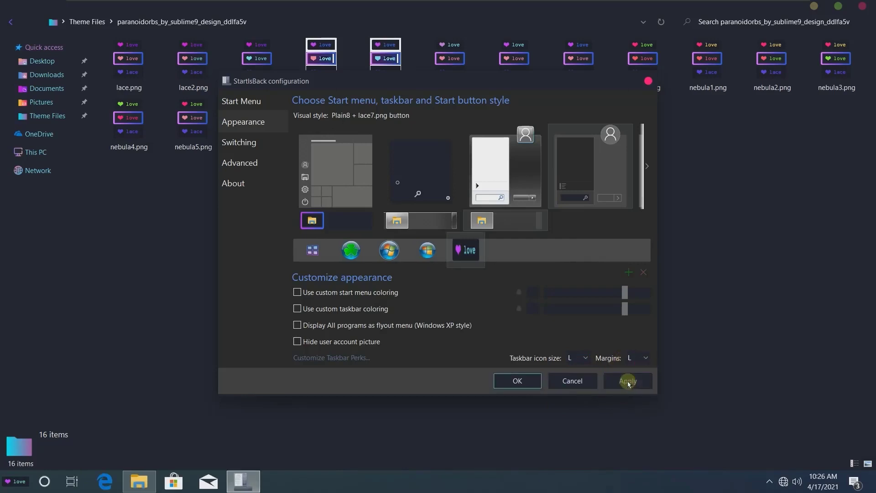
left_click(639, 357)
left_click(634, 379)
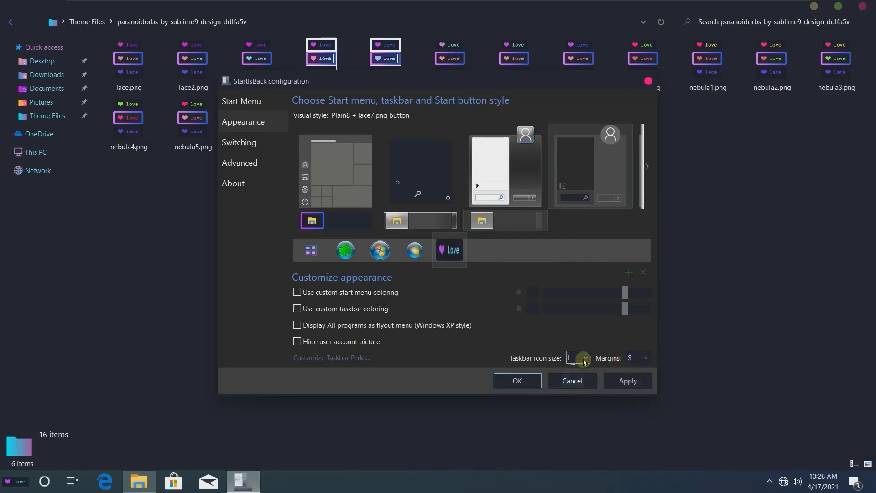
left_click(579, 358)
left_click(573, 378)
left_click(625, 384)
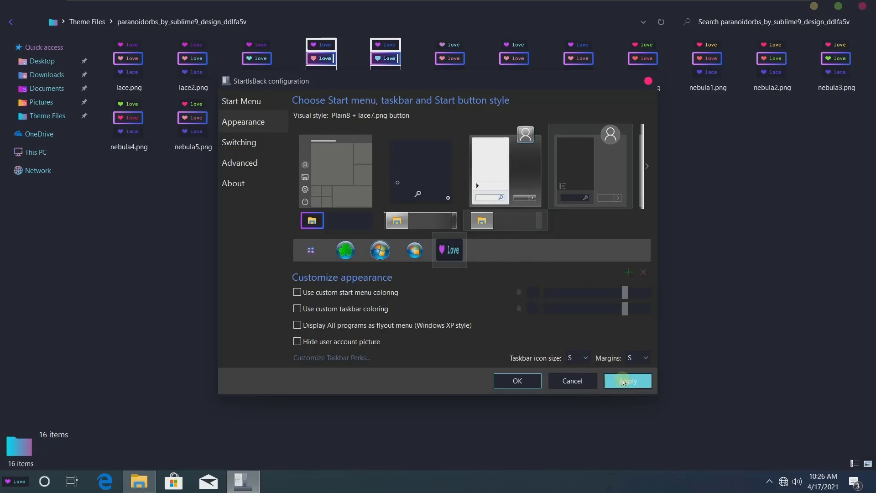
left_click(500, 381)
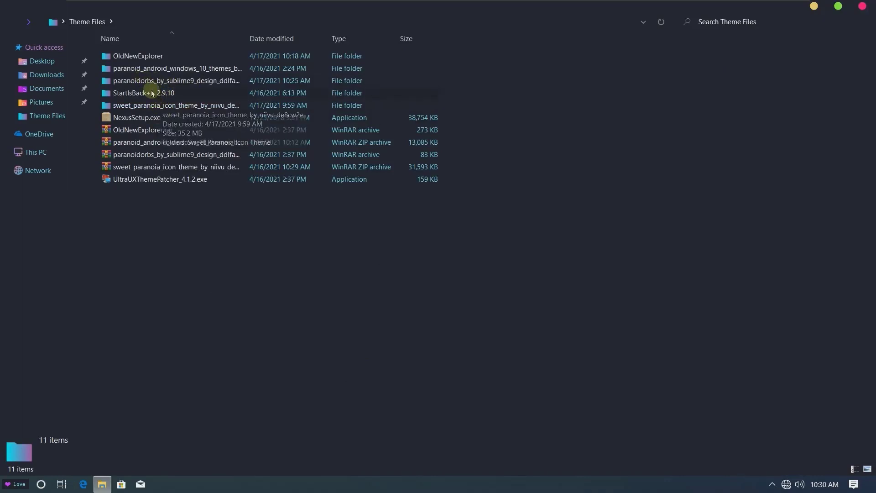
Run NexusSetup.exe, accept UAC, language and license, keep the default Winstep folder, and finish.
double_click(143, 118)
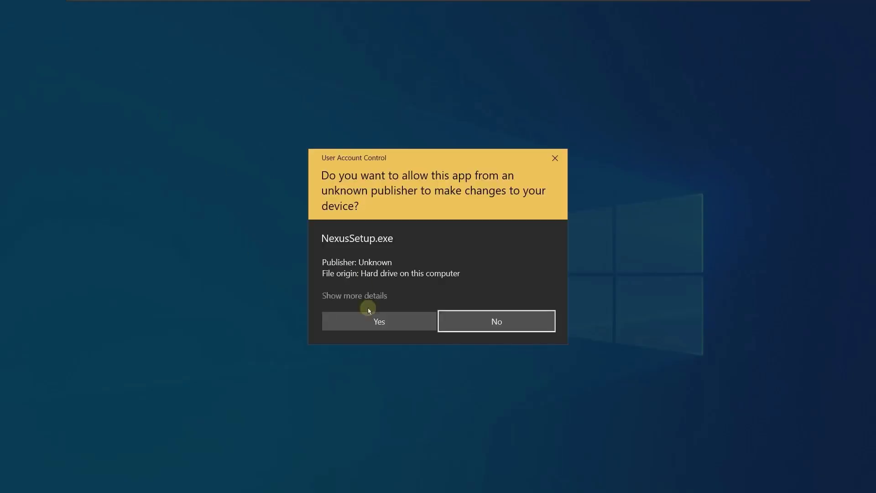
left_click(364, 326)
left_click(448, 266)
left_click(488, 335)
left_click(365, 302)
left_click(506, 334)
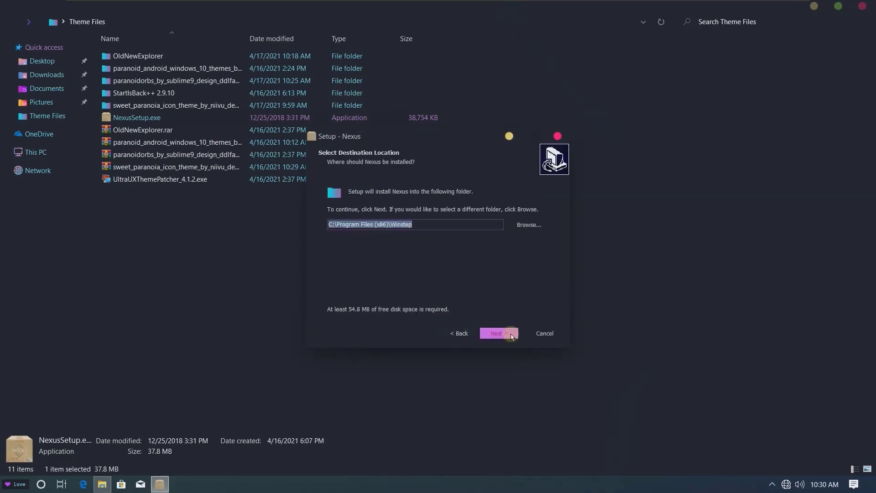
left_click(507, 334)
left_click(504, 333)
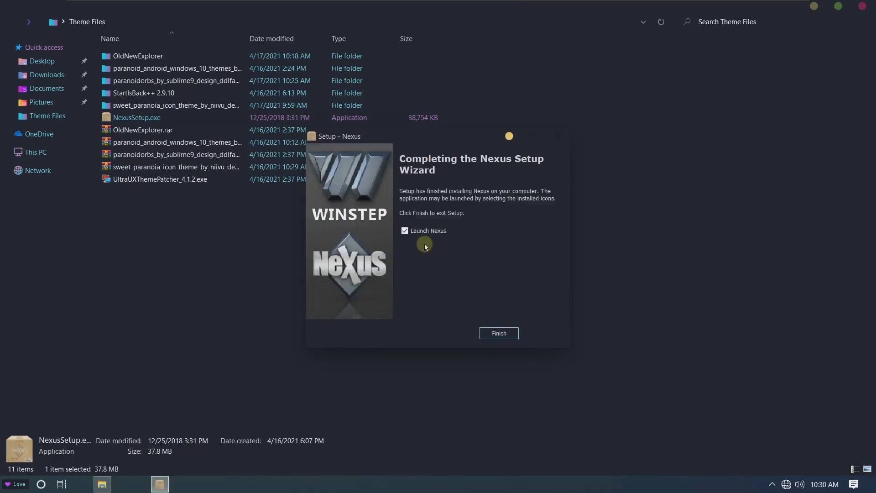
left_click(499, 333)
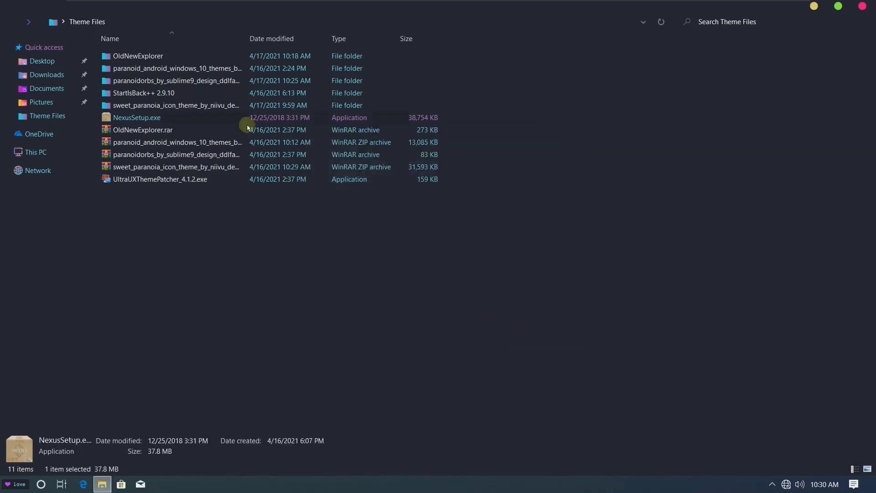
Copy the Paranoid 2.0 folder from the Sweet Paranoia Icon Theme's Dock folder.
double_click(158, 105)
double_click(158, 56)
double_click(141, 82)
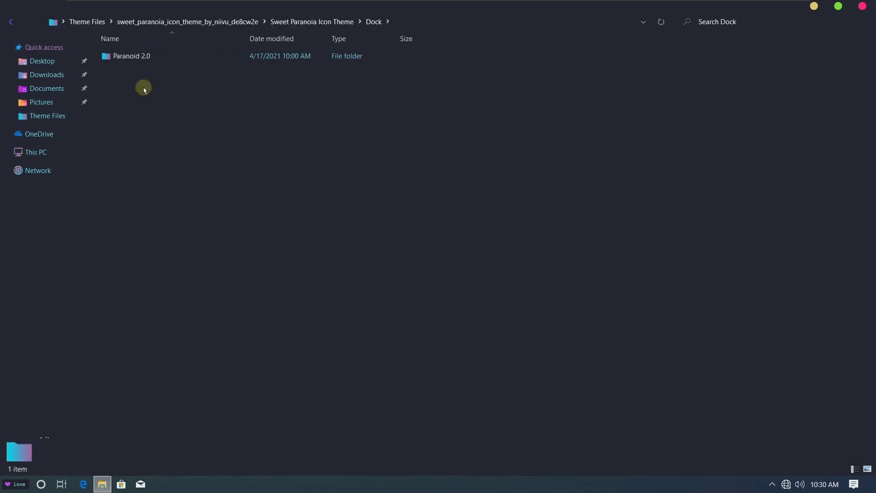
double_click(141, 57)
left_click(15, 24)
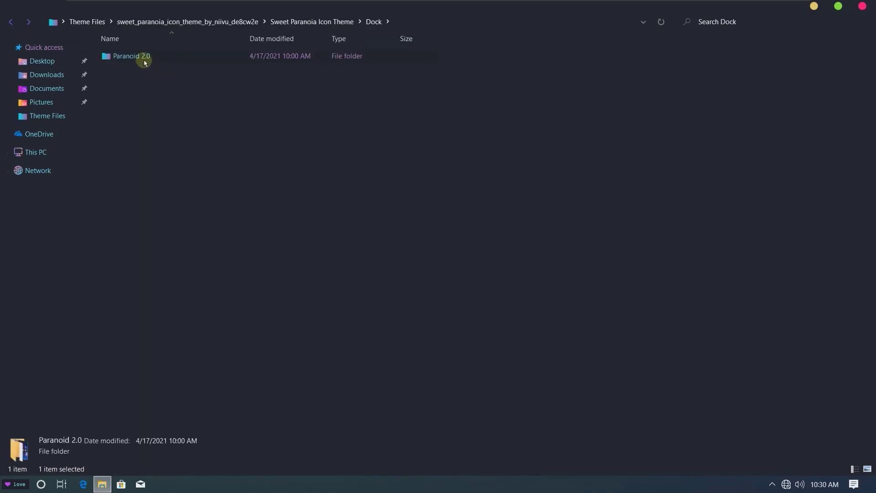
right_click(144, 58)
left_click(165, 254)
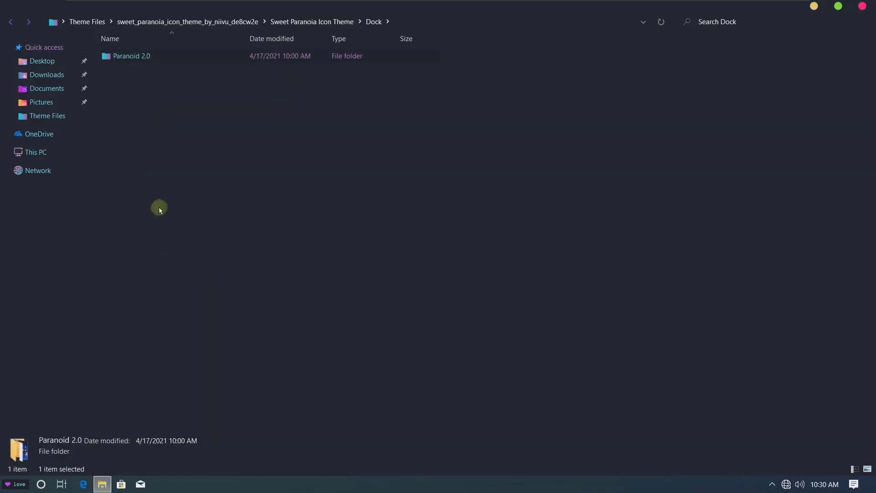
Paste Paranoid 2.0 into Documents\Winstep\NeXuS\Backgrounds and close that window.
left_click(46, 88)
double_click(136, 57)
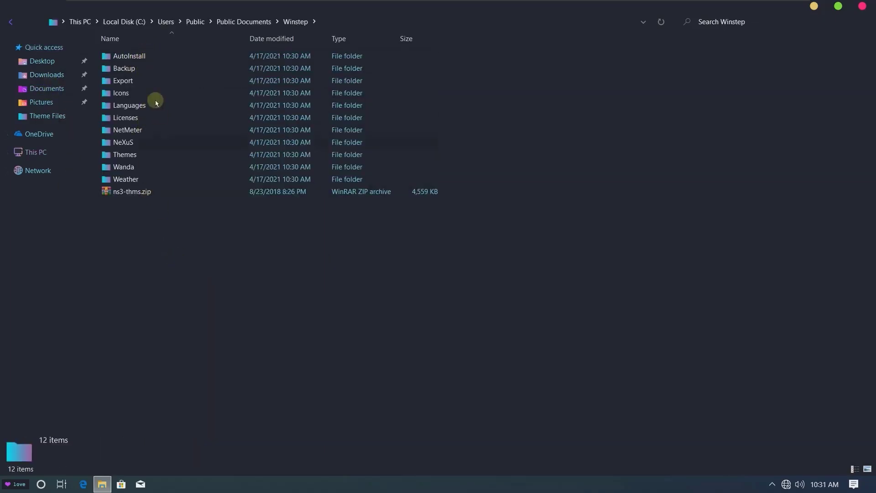
double_click(149, 142)
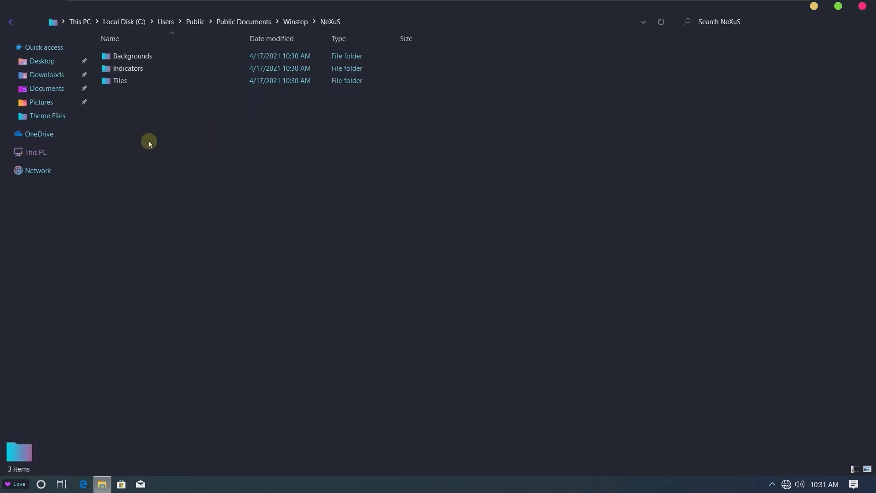
double_click(155, 57)
right_click(175, 190)
left_click(206, 262)
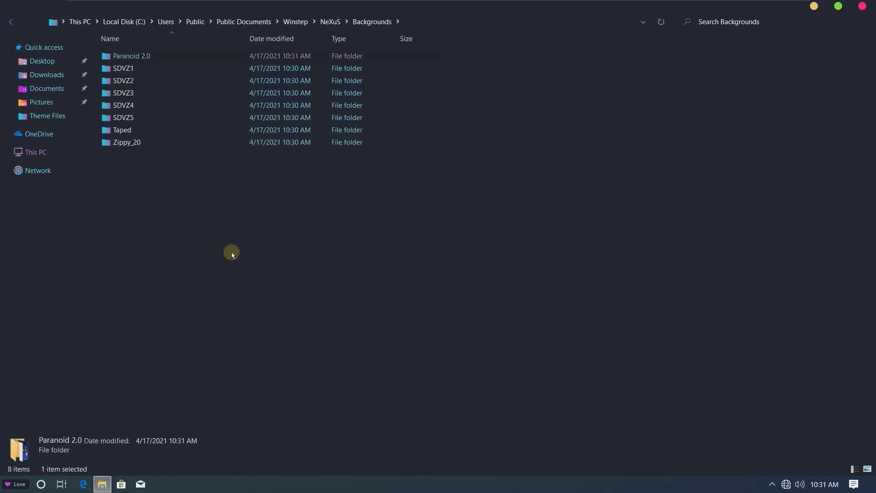
left_click(502, 150)
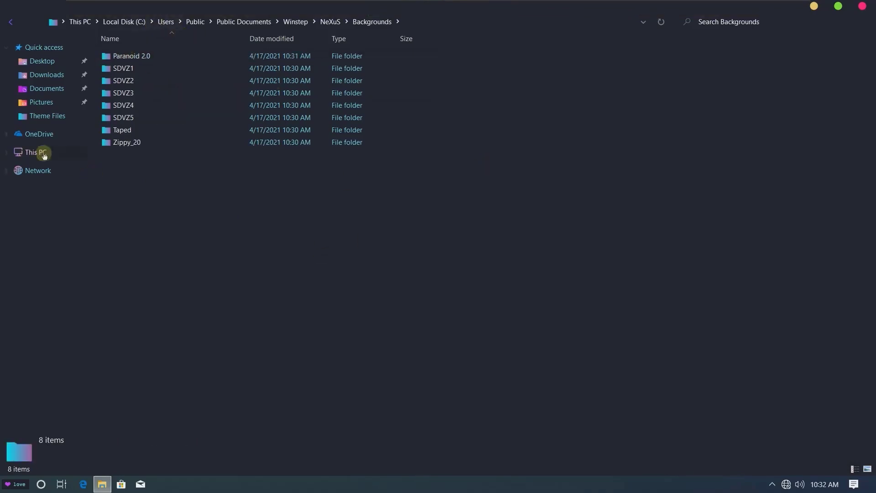
left_click(873, 6)
Copy the candy-icons folder from Theme Files' Sweet Paranoia Icon Theme folder.
double_click(21, 79)
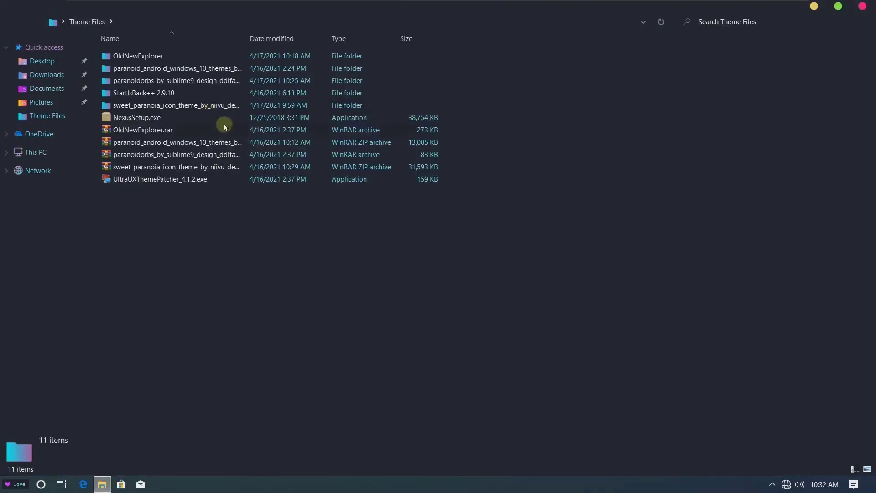
double_click(155, 106)
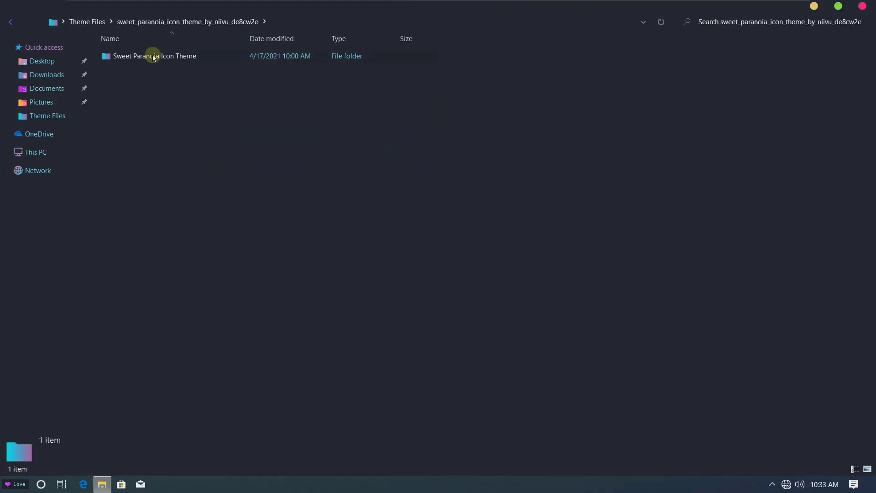
double_click(154, 56)
left_click(137, 69)
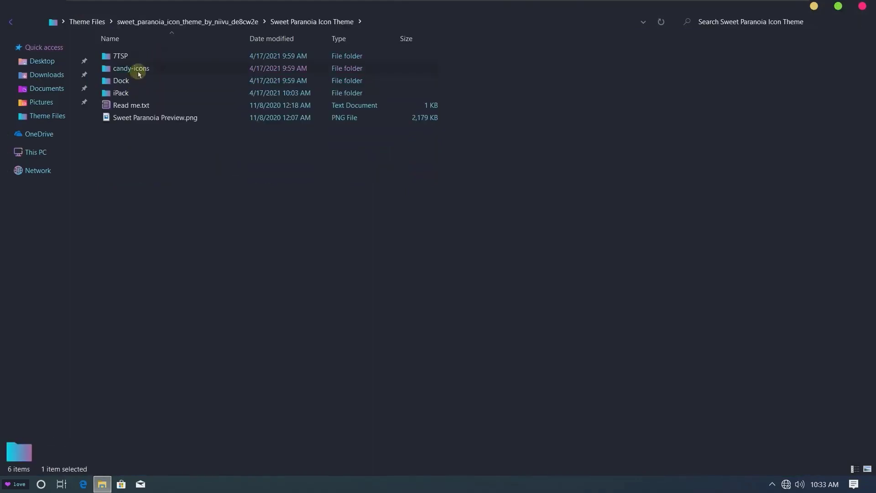
right_click(173, 70)
left_click(200, 269)
Paste candy-icons into the root of Local Disk (C:).
left_click(41, 155)
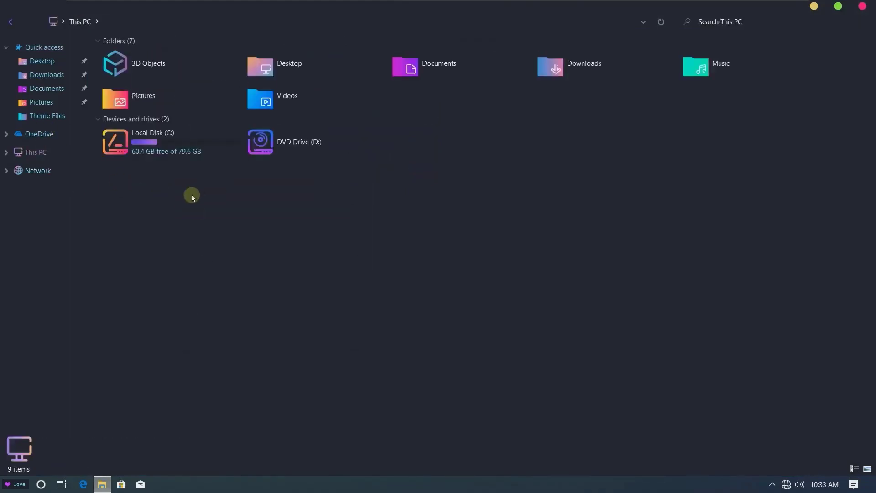
double_click(137, 141)
right_click(189, 186)
left_click(212, 247)
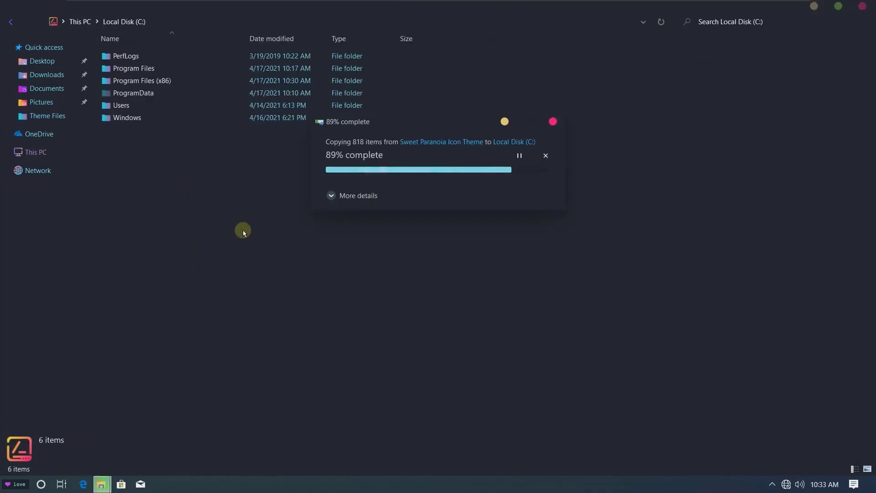
Extract dock backup.rar in Theme Files into a dock backup folder, then close Explorer.
left_click(862, 6)
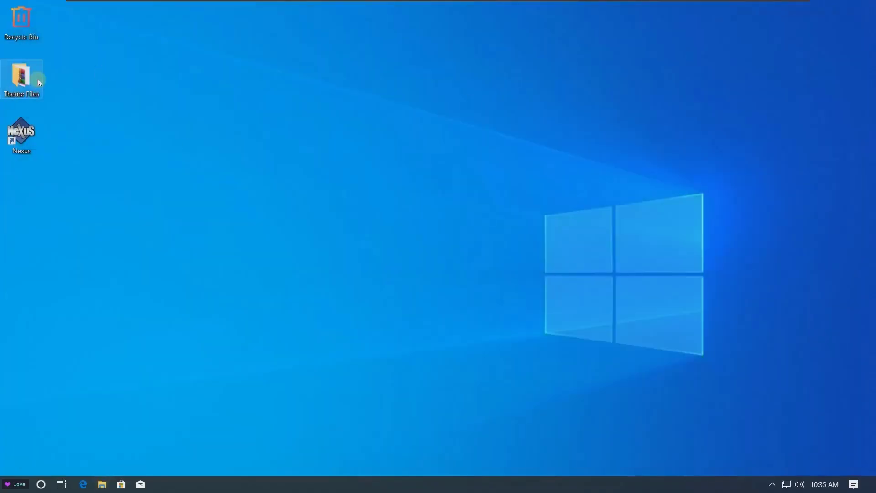
double_click(39, 83)
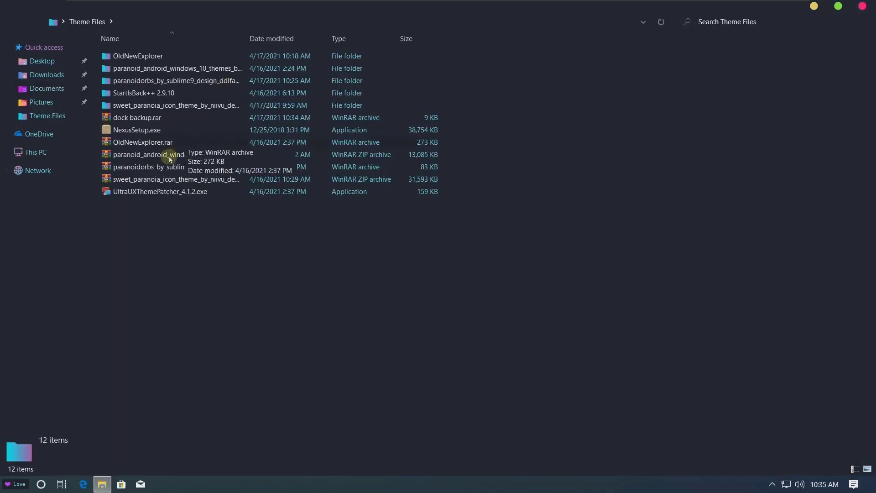
left_click(141, 123)
right_click(146, 120)
left_click(196, 151)
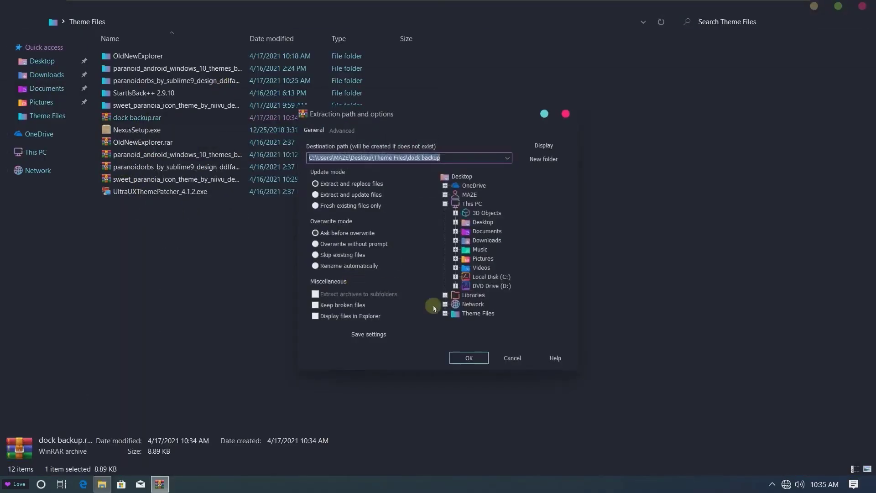
left_click(465, 356)
left_click(861, 5)
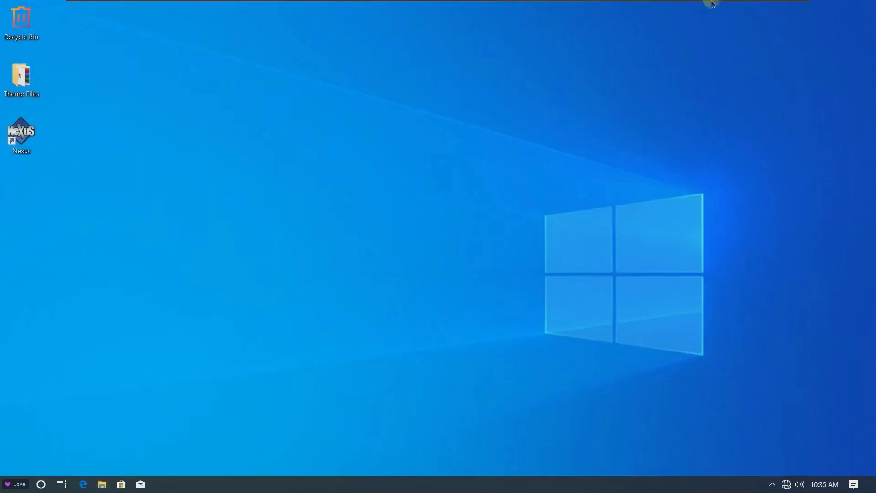
Launch Nexus and restore its configuration from Theme Files\dock backup\dock backup wbk.wbk.
double_click(21, 133)
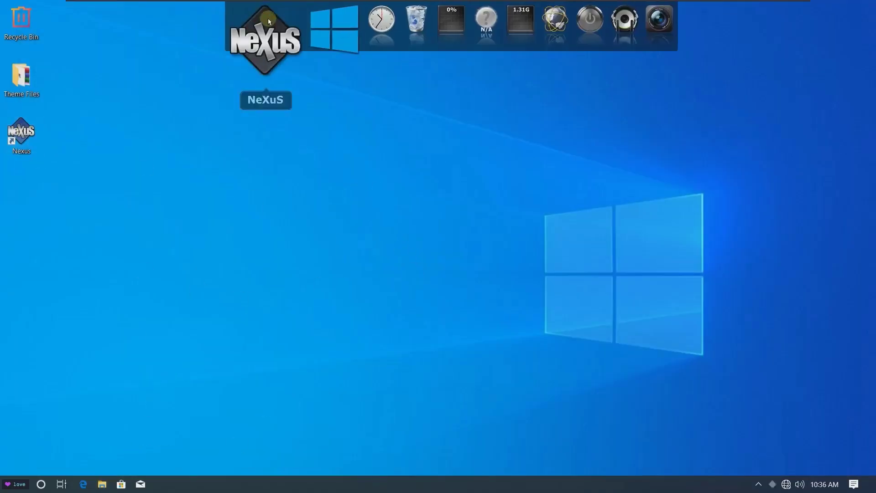
left_click(267, 24)
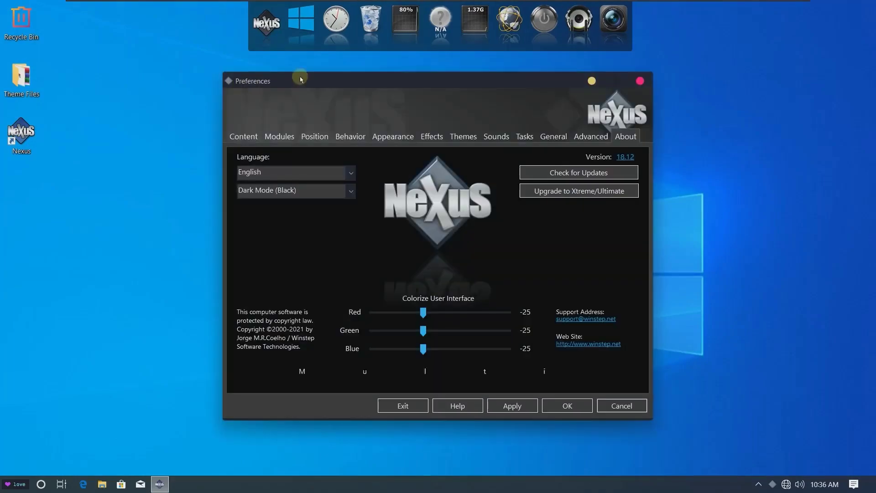
left_click(591, 136)
left_click(540, 373)
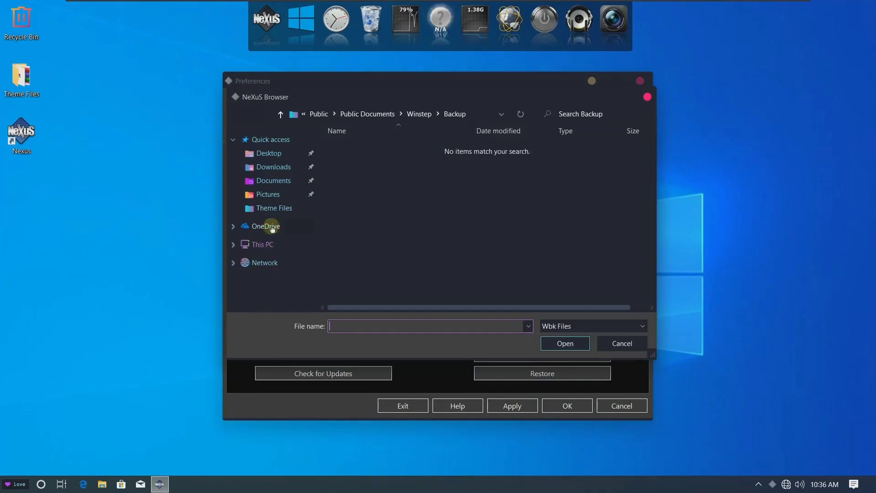
left_click(268, 154)
double_click(355, 152)
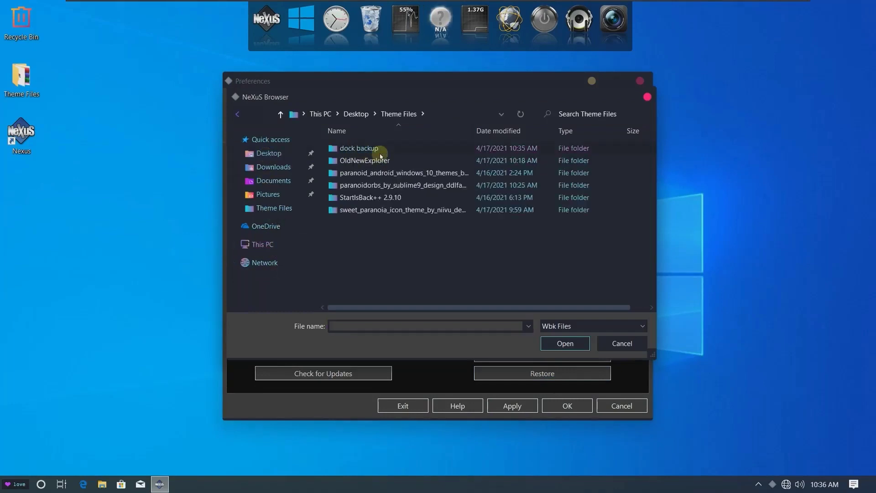
double_click(374, 149)
left_click(390, 149)
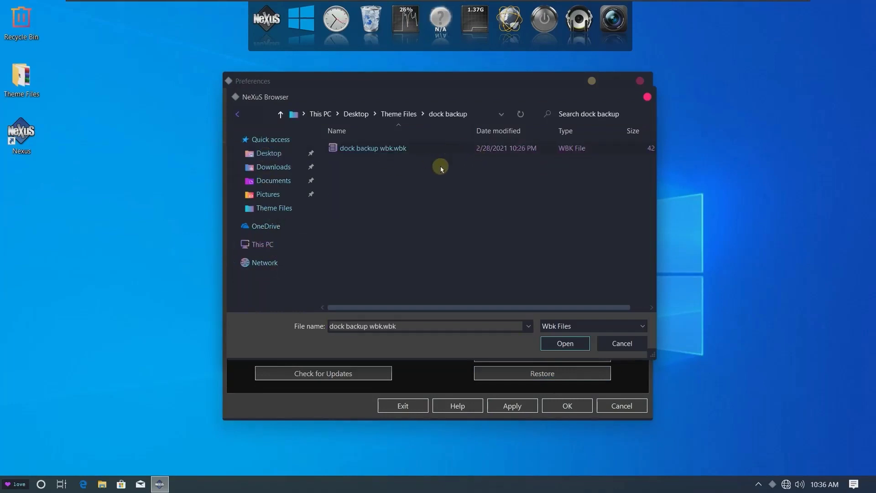
left_click(565, 343)
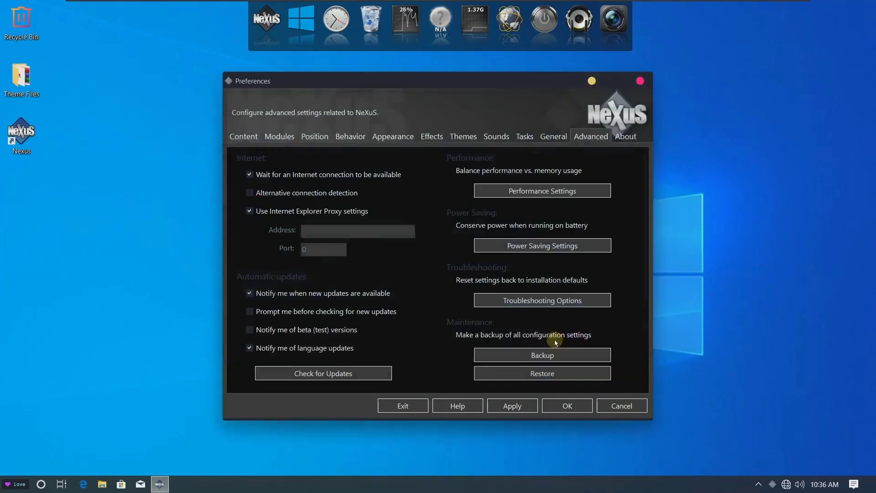
left_click(514, 407)
Choose the Paranoid 2 dock theme in Nexus appearance settings and apply it.
left_click(394, 137)
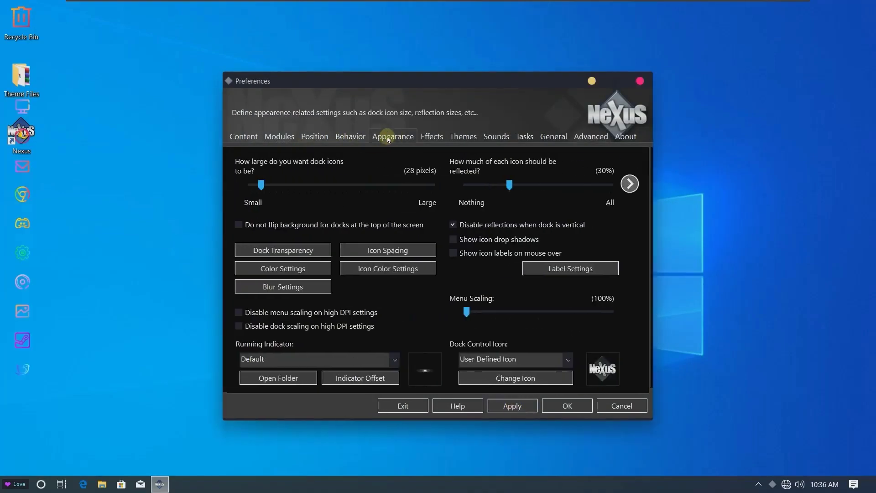
left_click(461, 135)
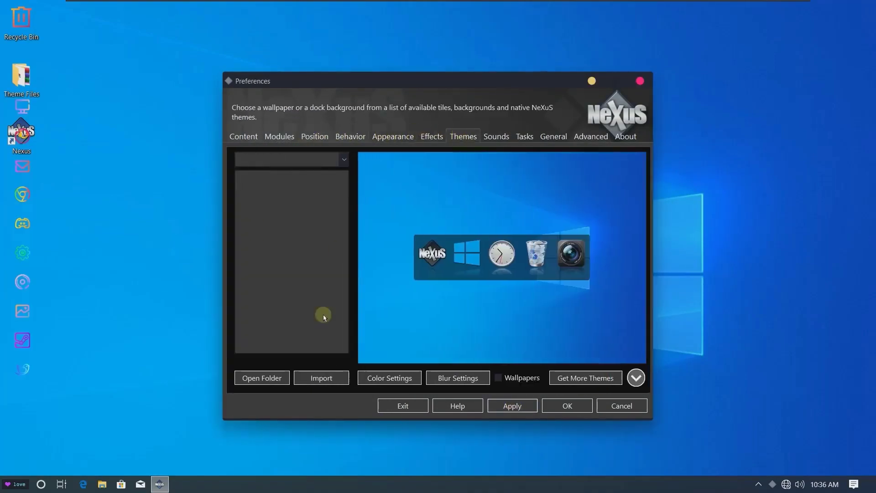
left_click(264, 235)
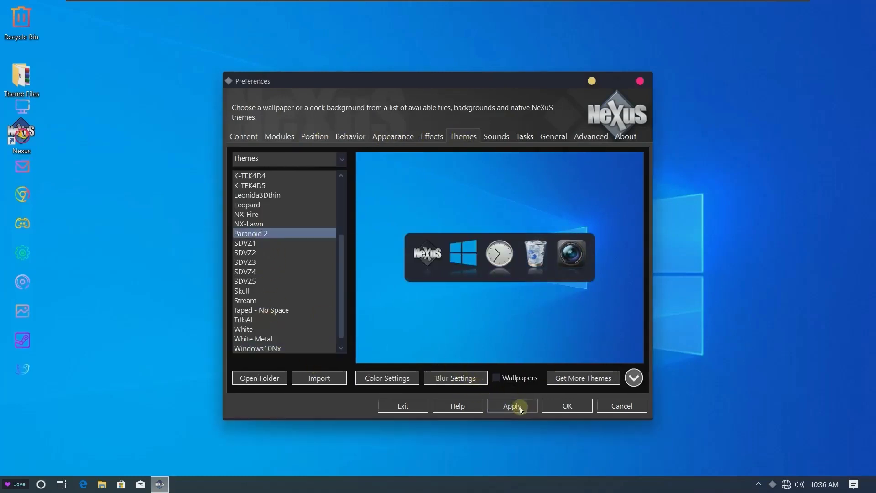
left_click(509, 407)
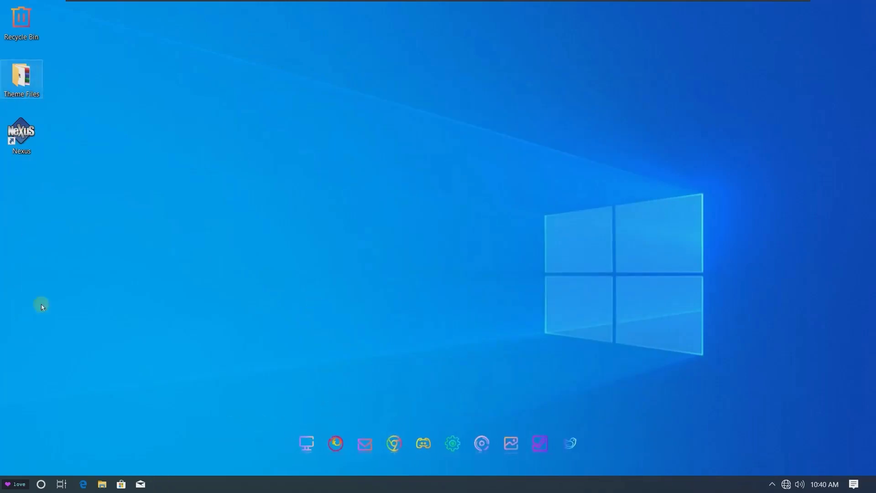
Drag Groove Music from the Start menu's Apps folder onto the Nexus dock.
left_click(7, 489)
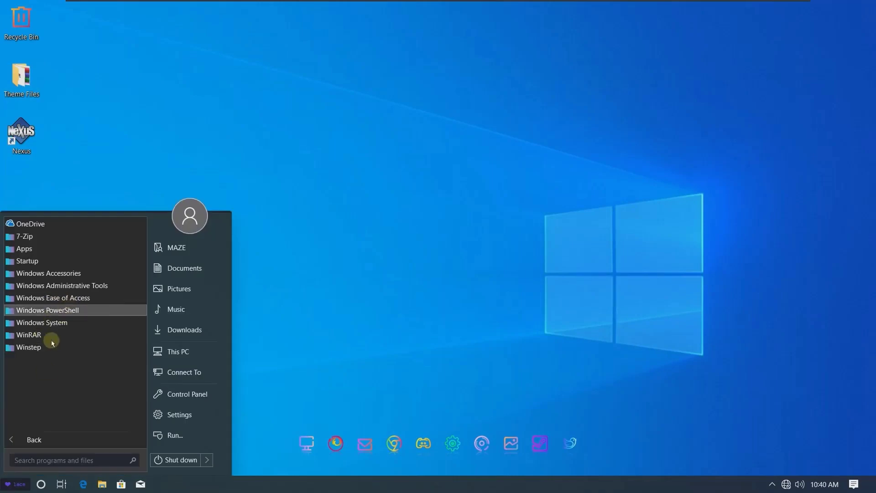
left_click(48, 249)
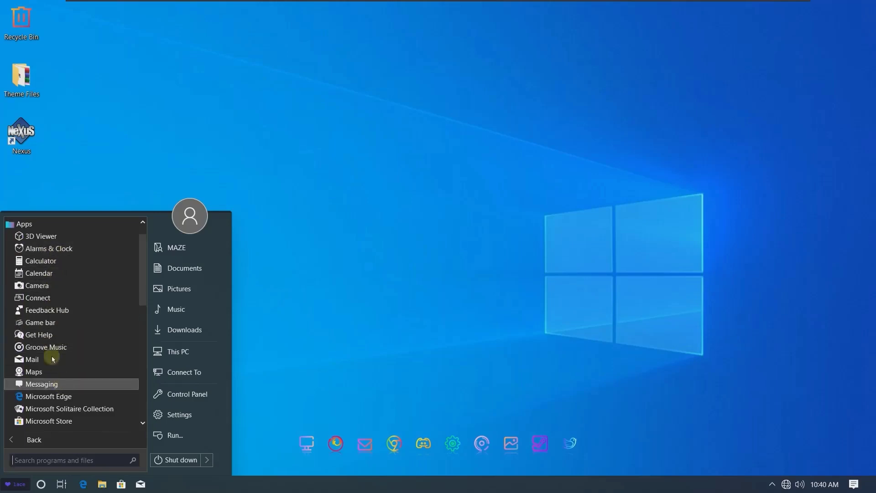
left_click_drag(66, 347, 442, 450)
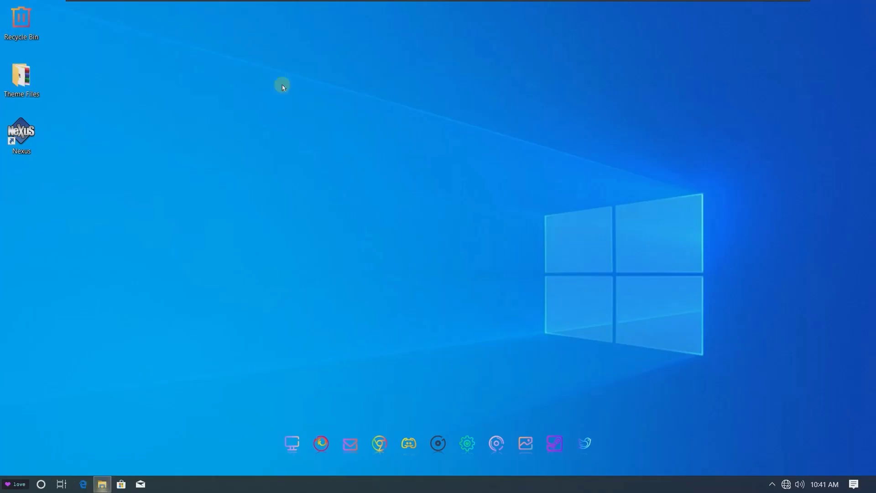
Drag aduio.png from C:\candy-icons\PNGS onto the Groove Music dock icon, then close the folder.
key("super+e")
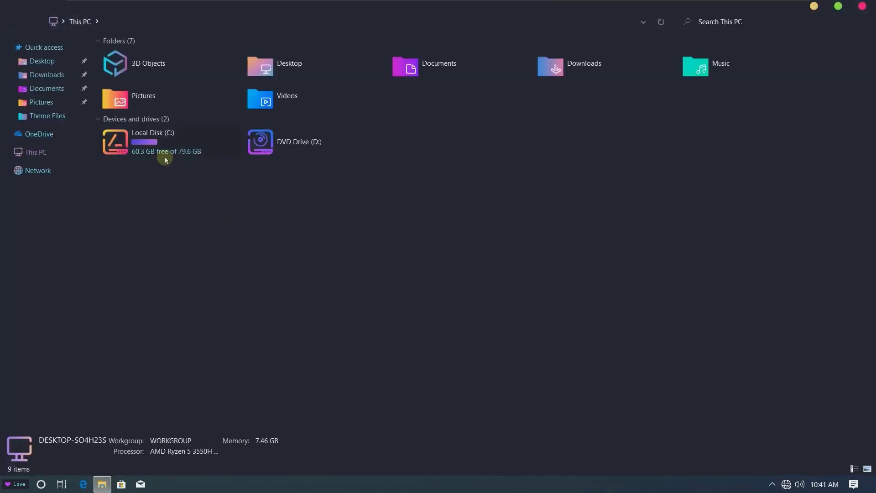
left_click(166, 154)
double_click(165, 154)
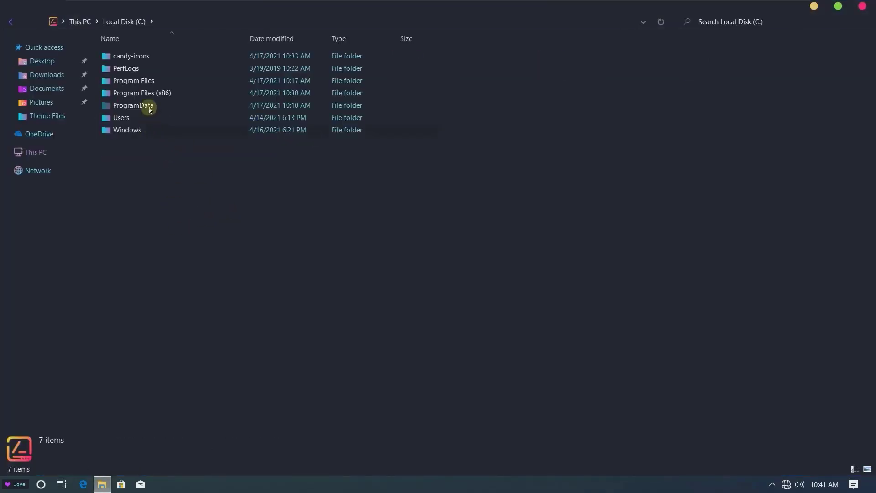
double_click(147, 60)
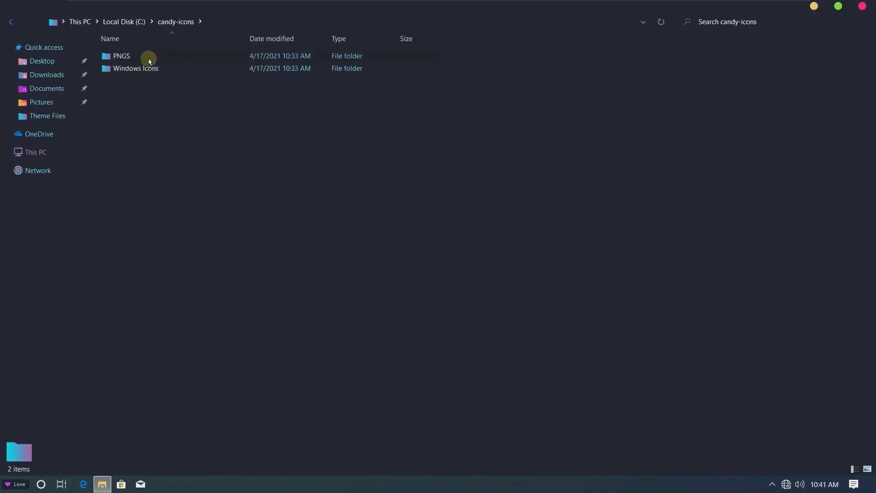
left_click(171, 61)
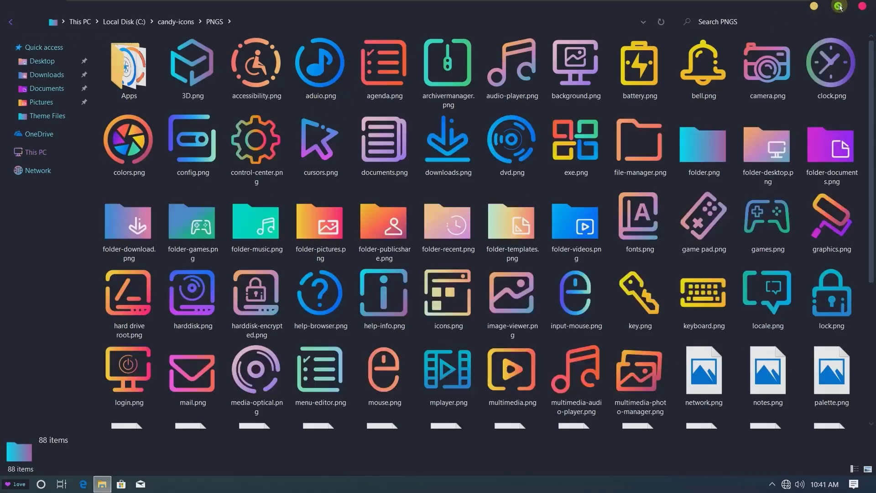
double_click(786, 12)
left_click_drag(467, 149, 438, 448)
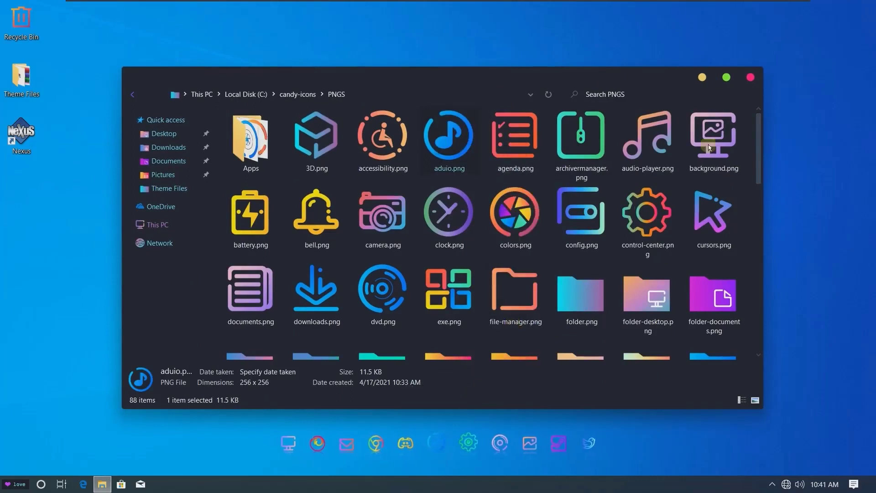
left_click(751, 78)
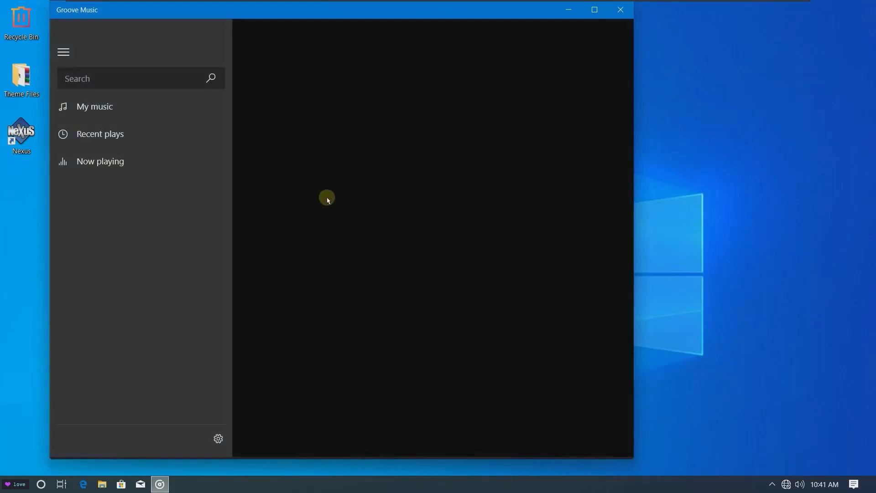
Close Groove Music and refresh the desktop.
left_click(622, 10)
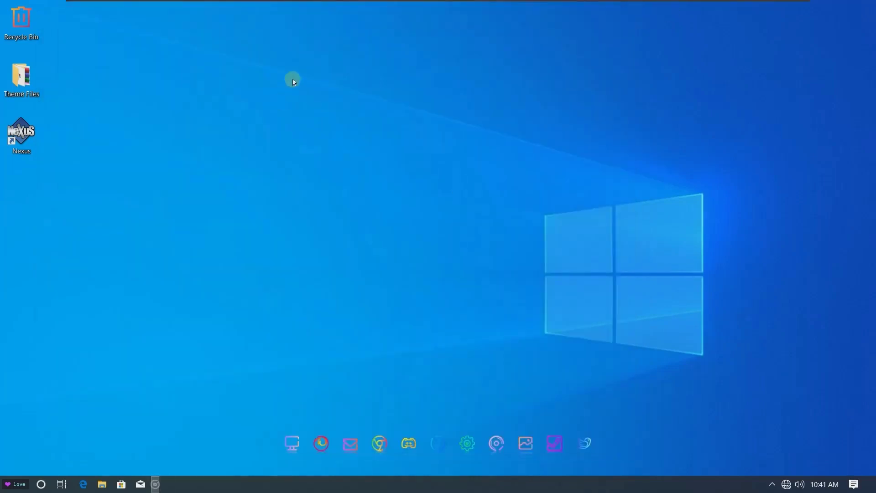
right_click(291, 78)
left_click(331, 113)
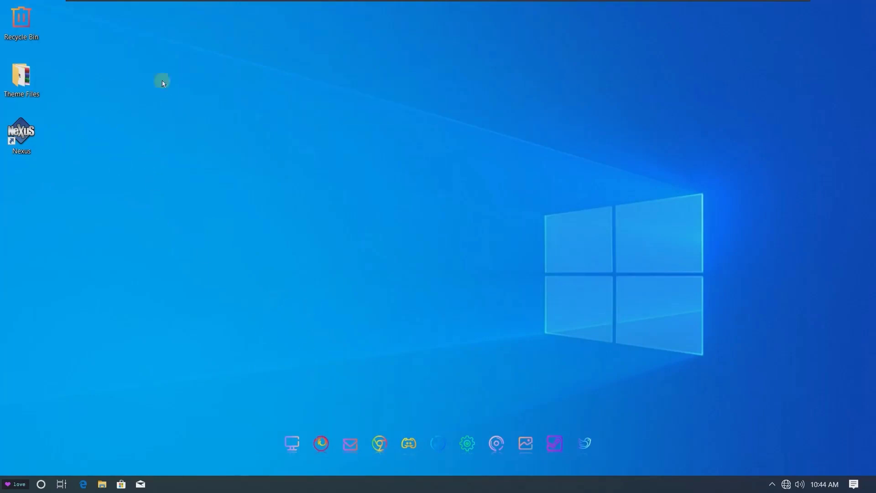
Set image_search_1618636413362.jpg from Theme Files as the desktop background via Photos.
double_click(37, 85)
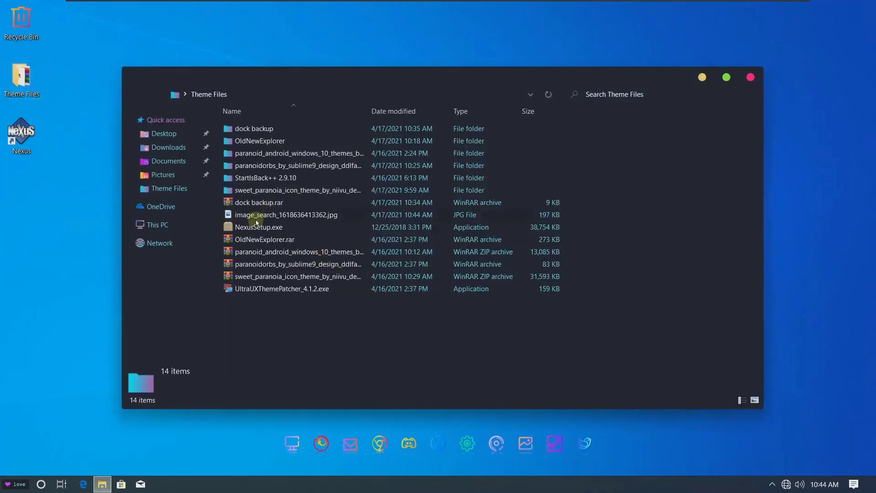
left_click(267, 217)
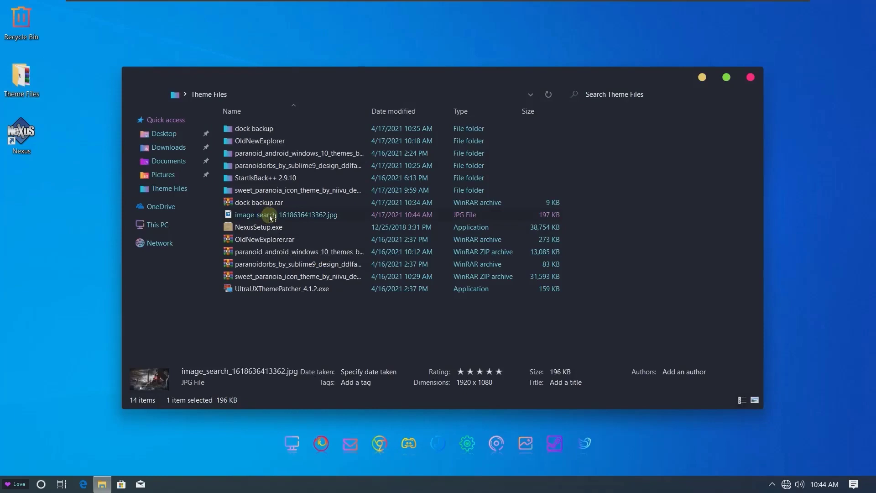
double_click(270, 217)
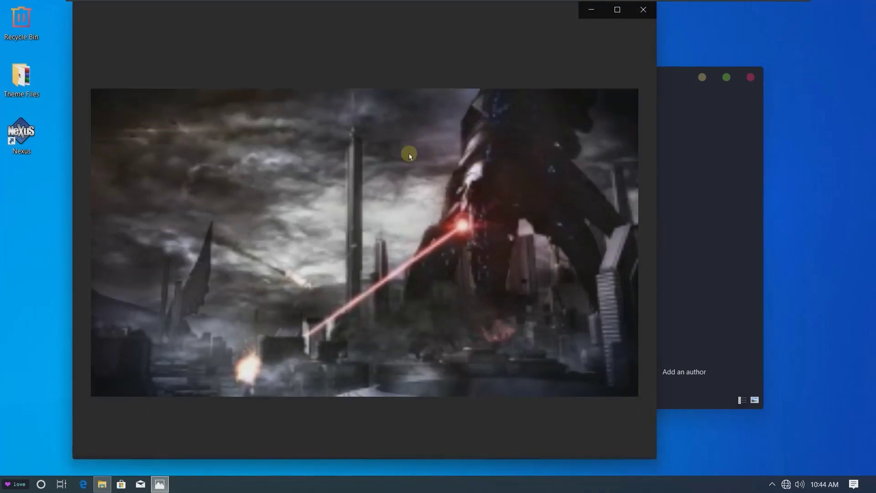
left_click(639, 36)
mouse_move(643, 153)
left_click(690, 176)
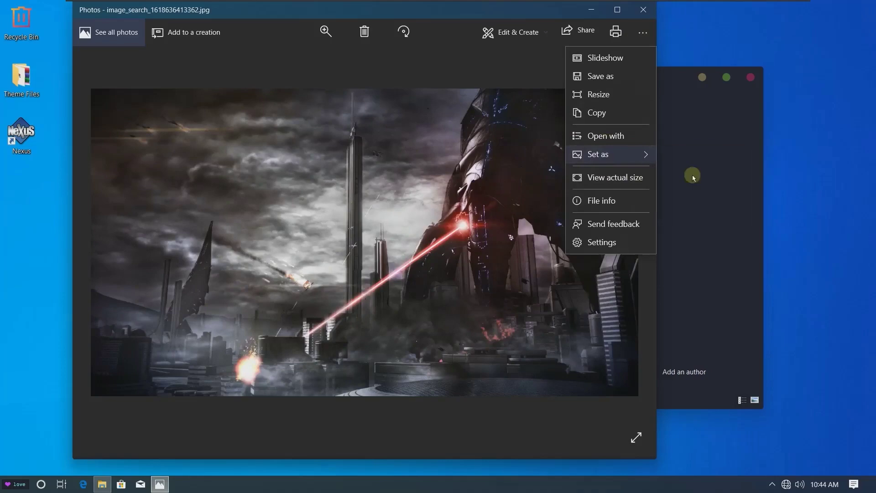
left_click(643, 13)
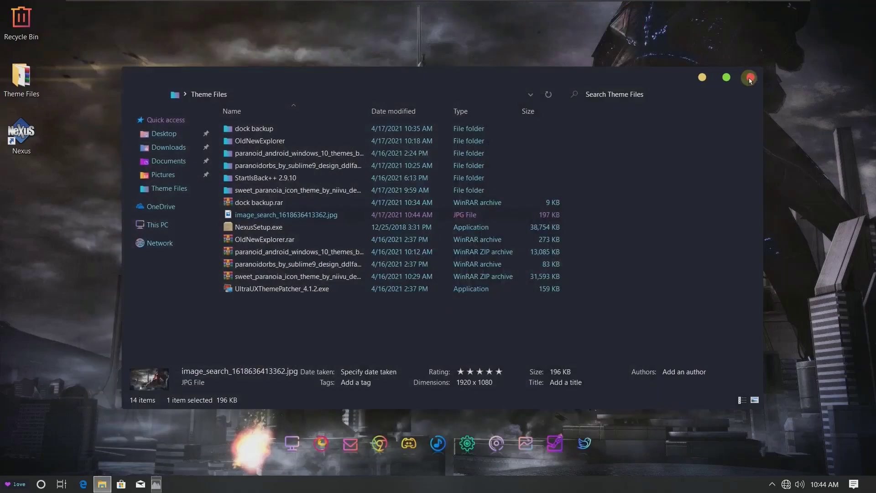
Close the Theme Files folder and set the taskbar location to Top in Taskbar settings.
left_click(750, 79)
right_click(232, 484)
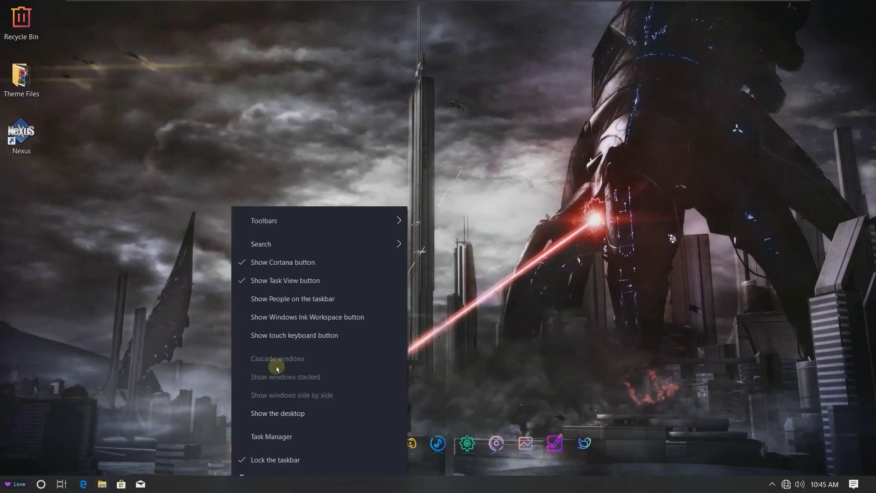
left_click(294, 477)
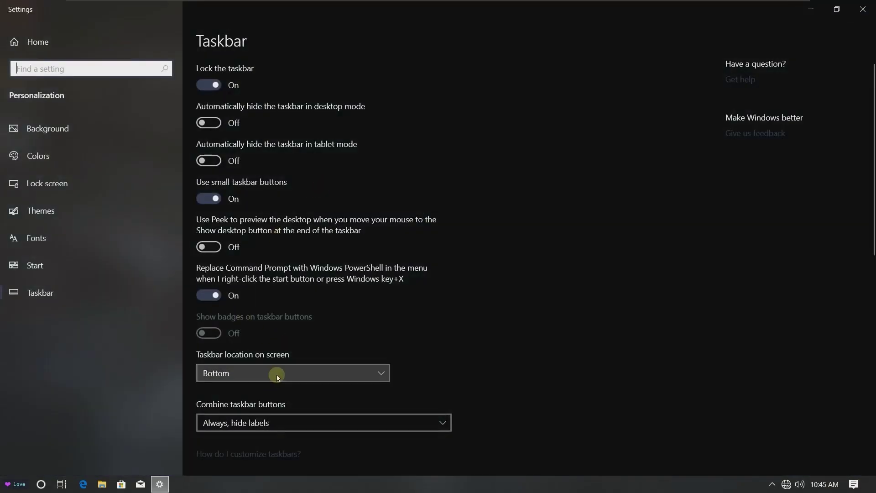
left_click(277, 371)
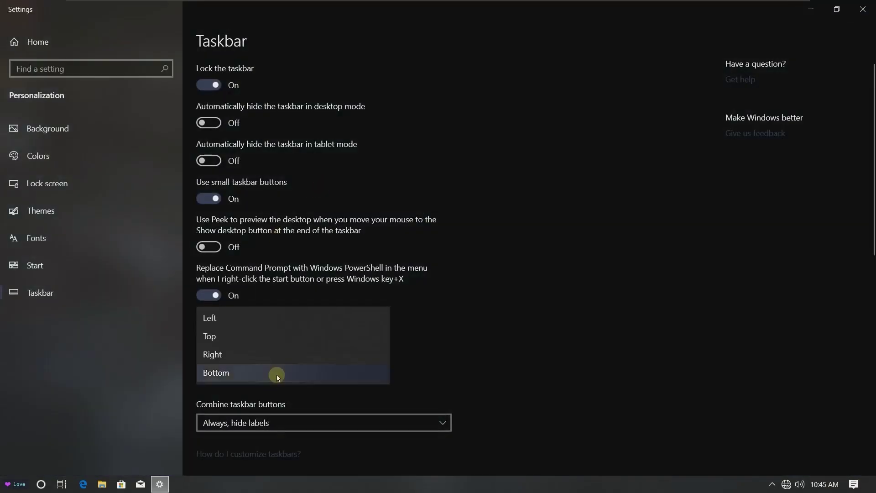
left_click(230, 336)
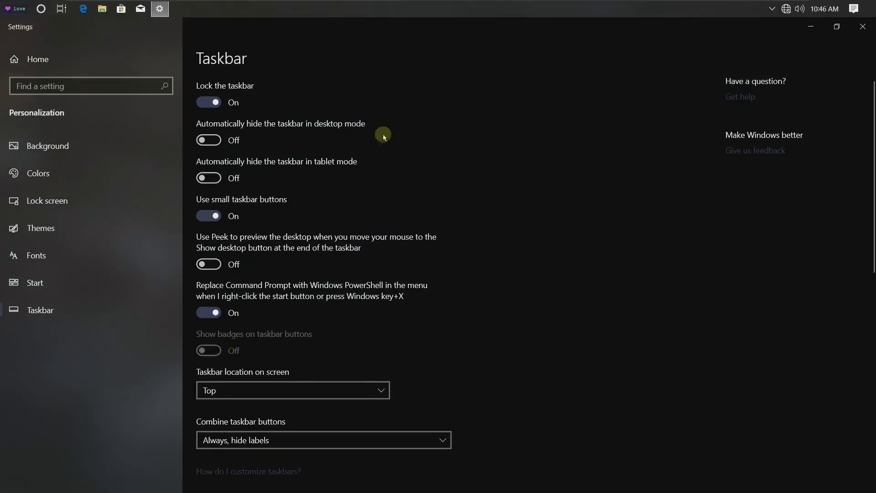
left_click(862, 26)
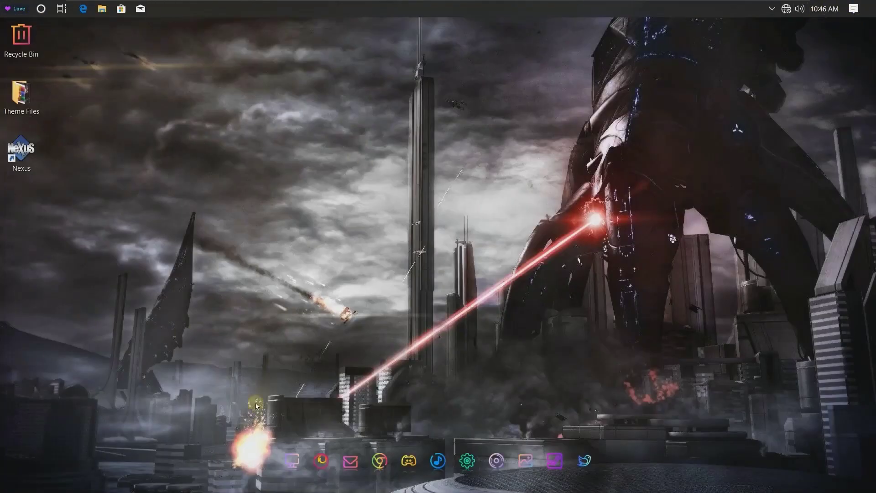
Turn off Show desktop icons in the desktop's View menu.
right_click(231, 169)
mouse_move(338, 177)
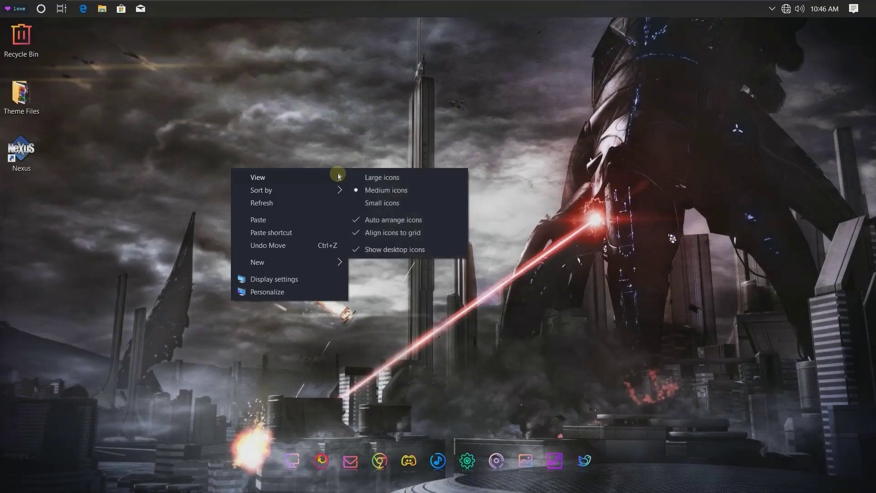
left_click(409, 247)
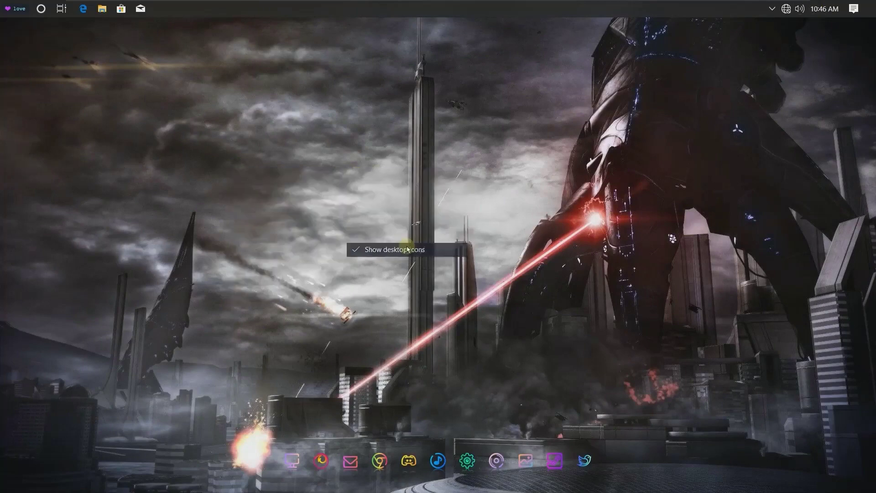
right_click(113, 136)
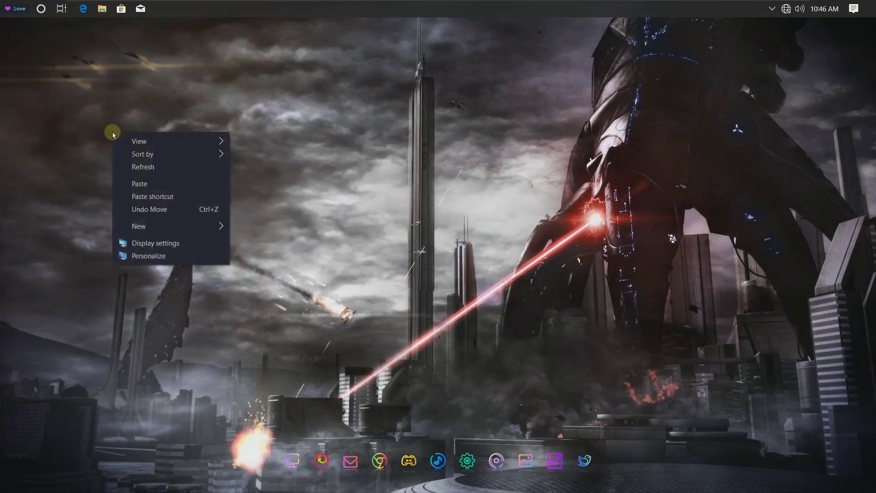
left_click(98, 136)
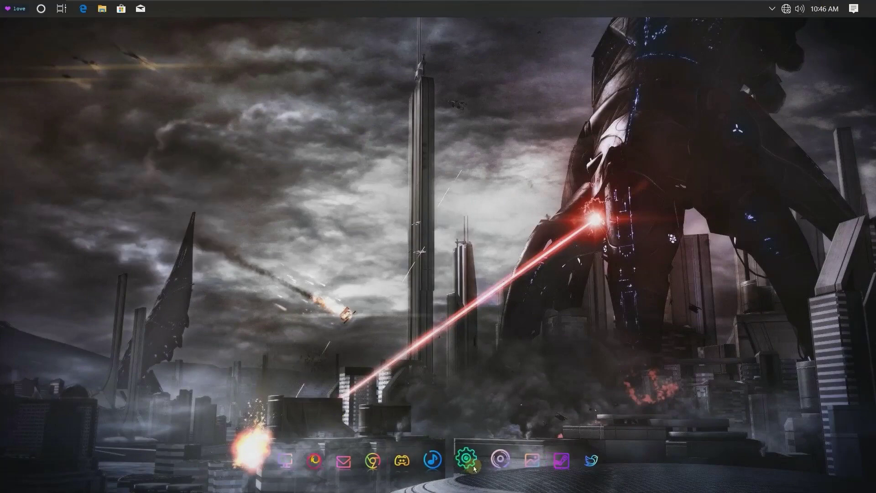
Expand the hidden notification area icons to reach the Nexus tray icon.
right_click(275, 465)
left_click(660, 58)
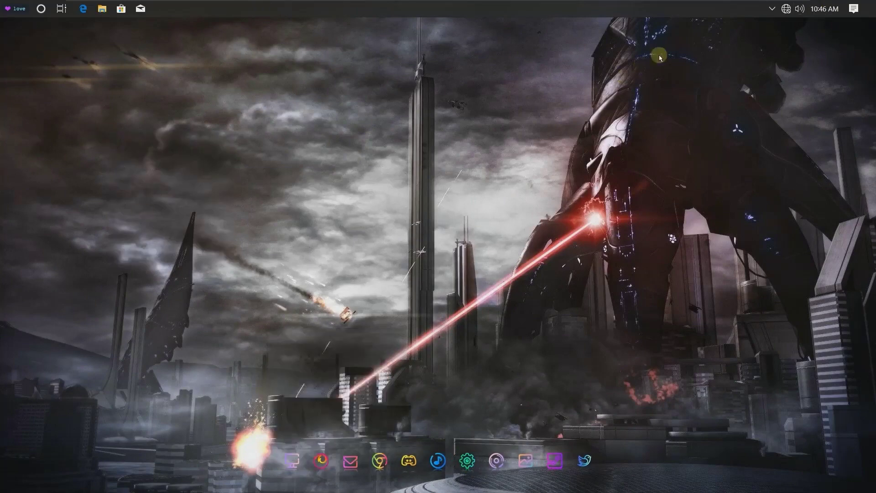
left_click(773, 10)
In Nexus Preferences' Position settings, set Attach dock to Left, apply, and close.
right_click(774, 49)
left_click(790, 54)
left_click(314, 142)
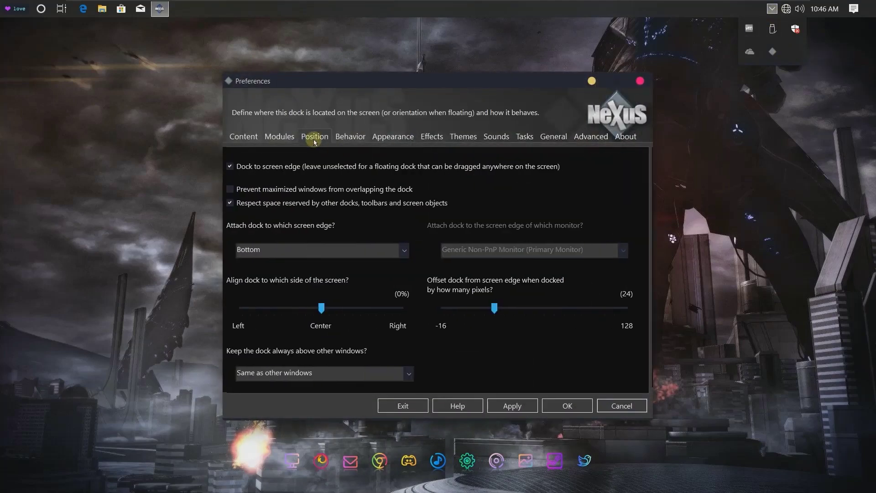
left_click(299, 249)
left_click(284, 268)
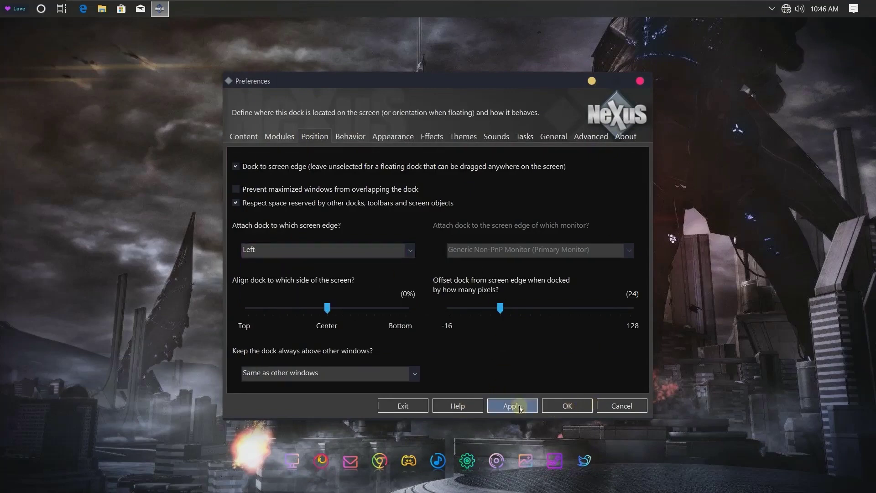
left_click(566, 405)
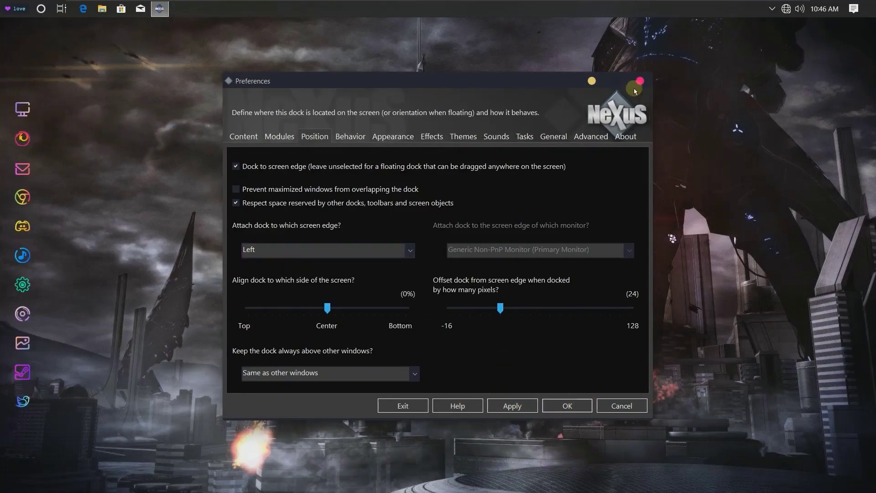
left_click(645, 82)
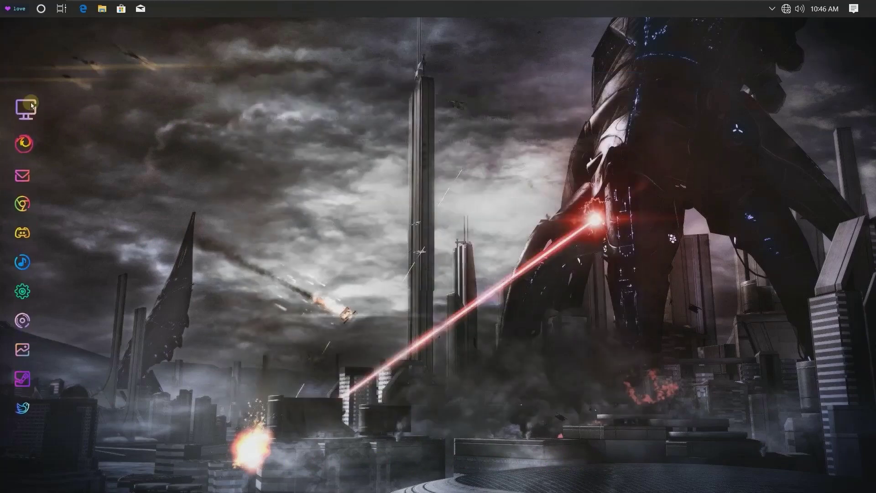
left_click(26, 109)
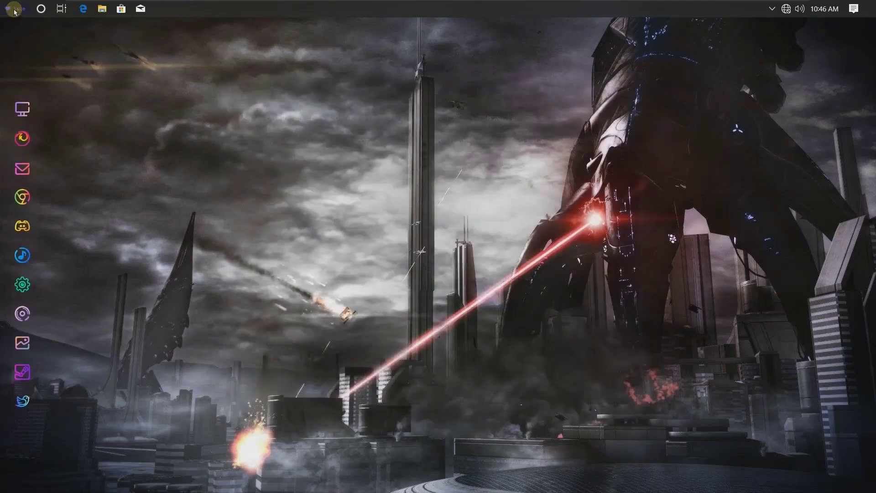
left_click(462, 168)
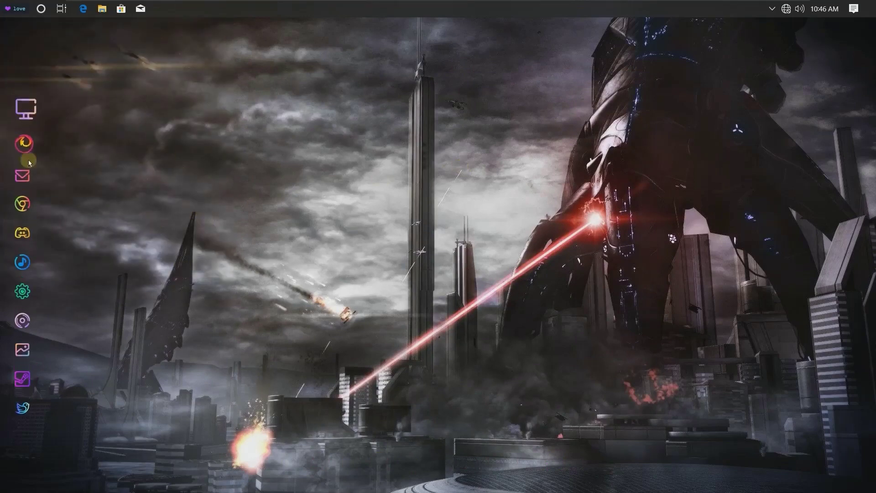